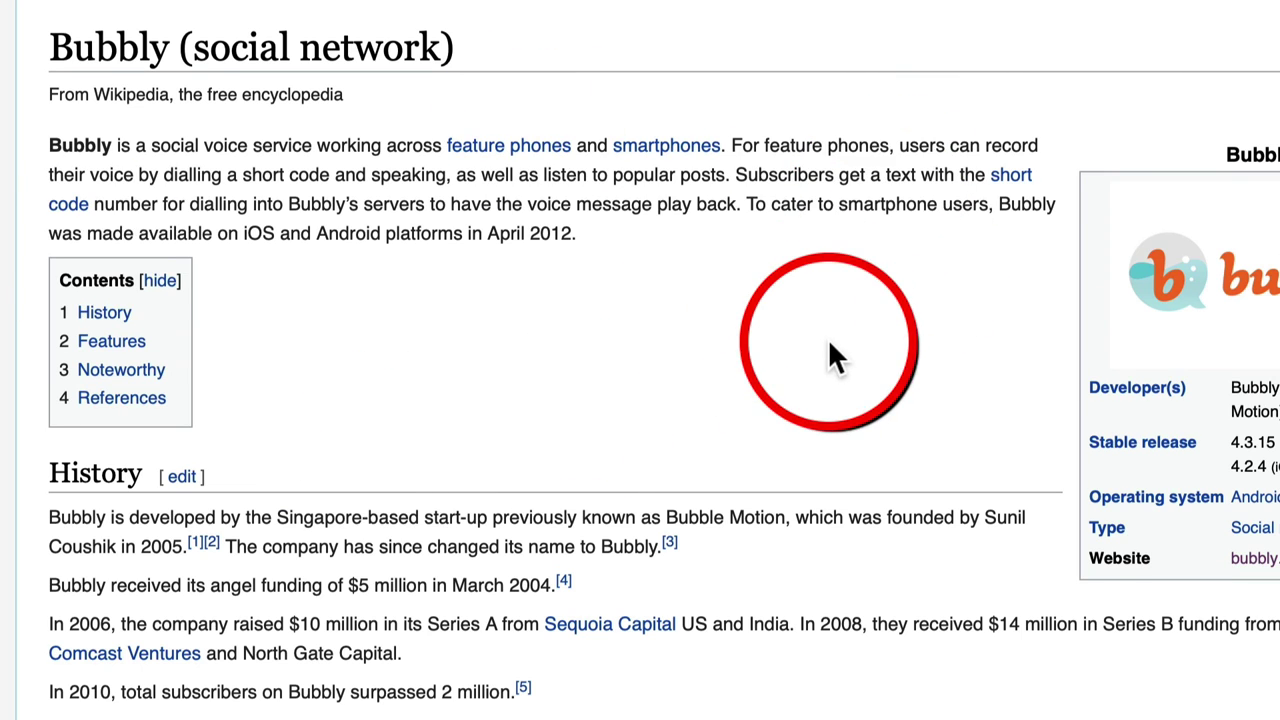
Scroll down the article page, highlighting a line along the way.
{"action": "scroll", "coordinate": [828, 338], "scroll_direction": "down", "scroll_amount": 1}
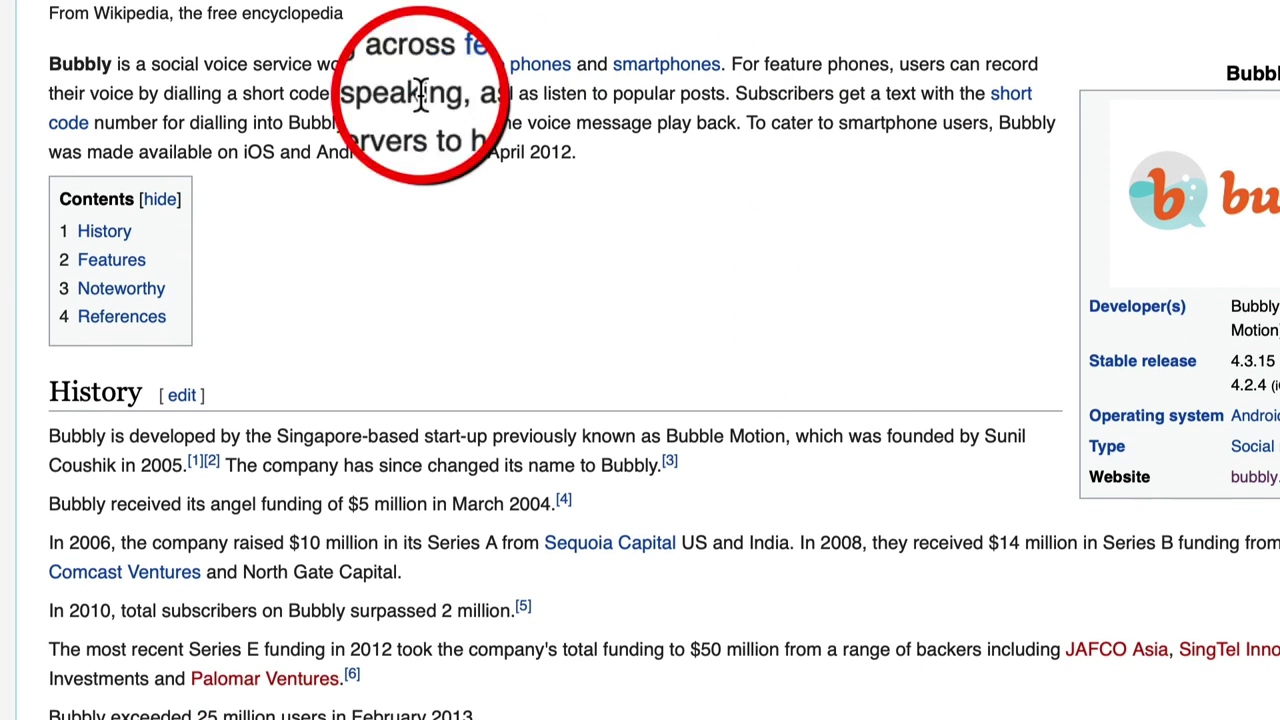
{"action": "scroll", "coordinate": [452, 242], "scroll_direction": "down", "scroll_amount": 1}
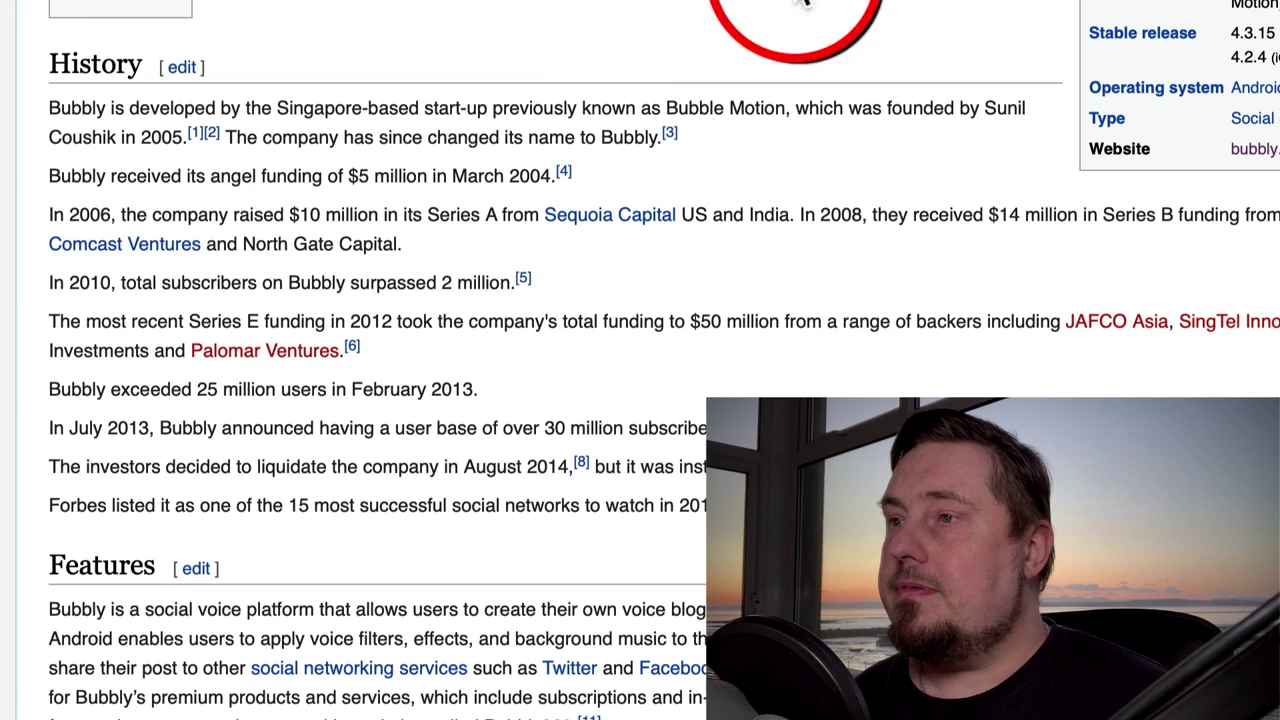
{"action": "scroll", "coordinate": [677, 260], "scroll_direction": "down", "scroll_amount": 2}
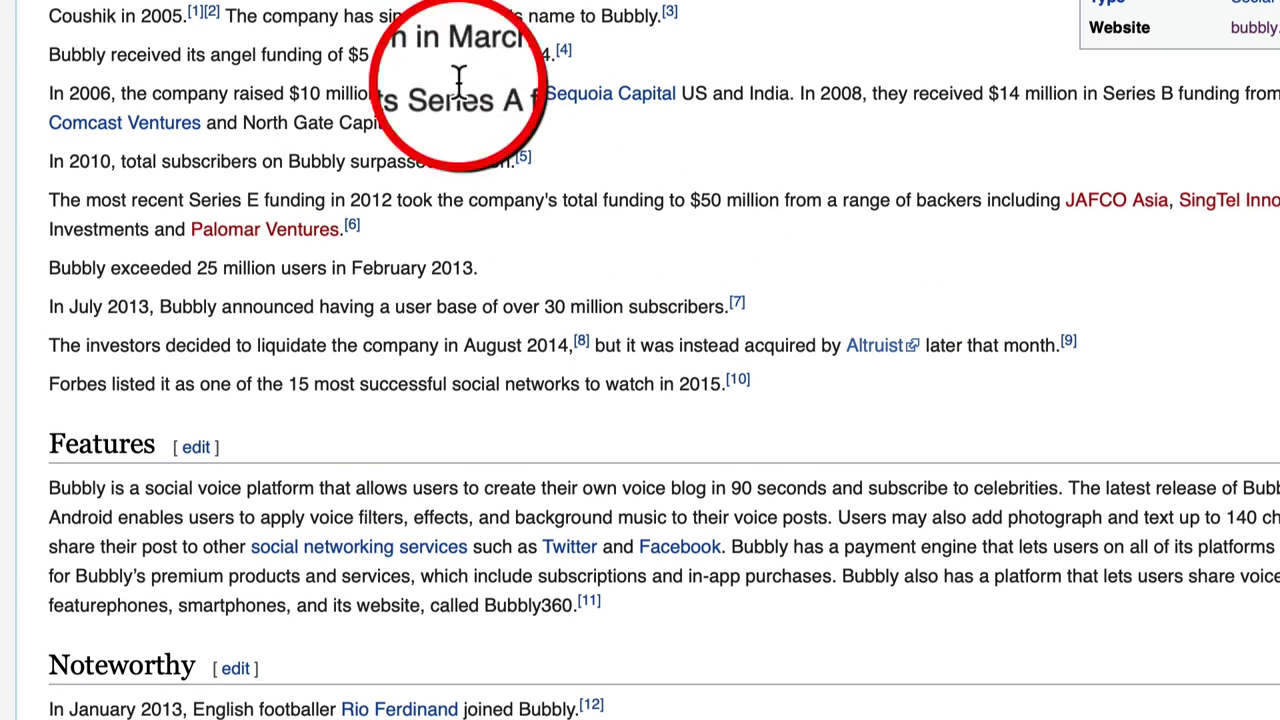
{"action": "scroll", "coordinate": [590, 230], "scroll_direction": "down", "scroll_amount": 1}
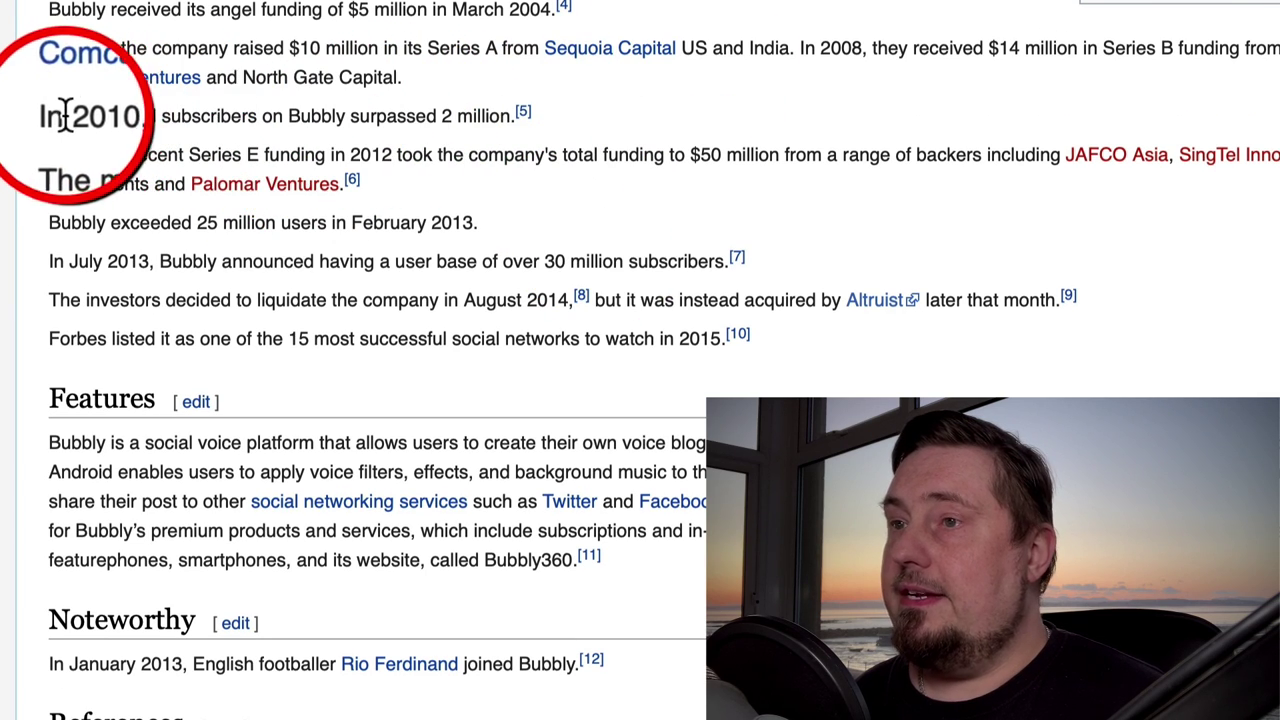
{"action": "left_click_drag", "start_coordinate": [68, 116], "coordinate": [486, 116]}
{"action": "scroll", "coordinate": [502, 198], "scroll_direction": "down", "scroll_amount": 1}
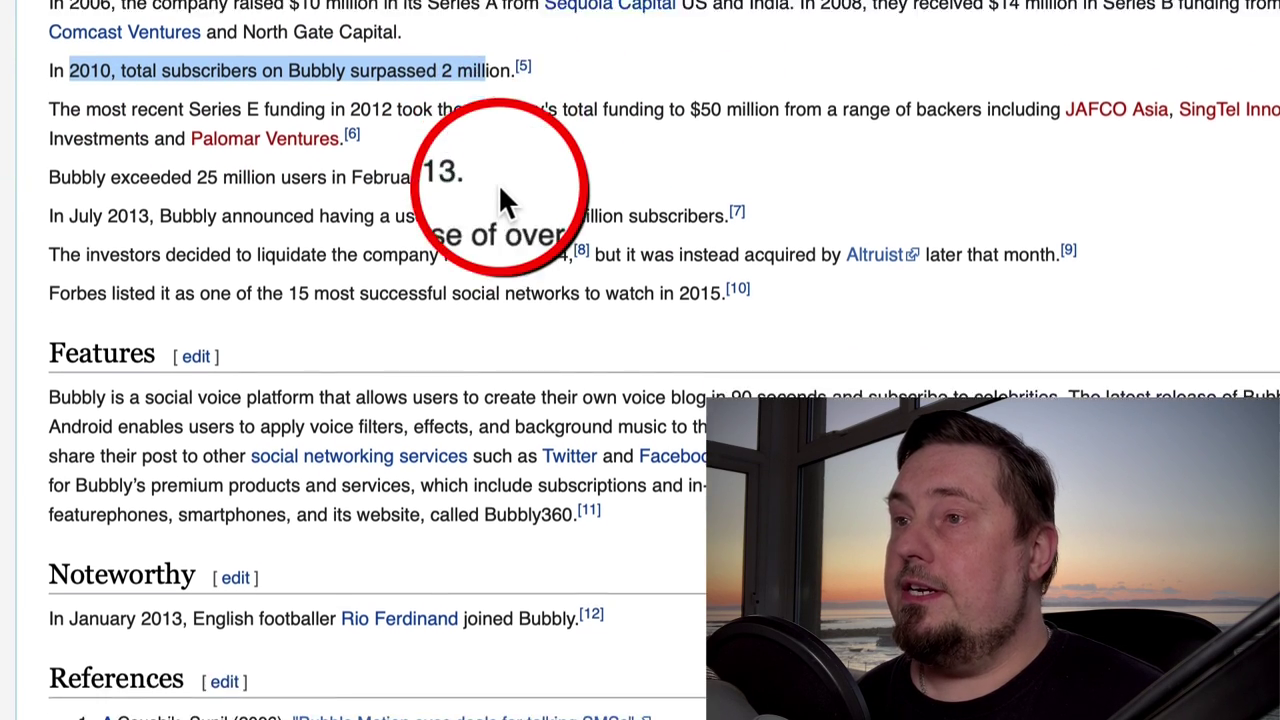
{"action": "scroll", "coordinate": [500, 188], "scroll_direction": "down", "scroll_amount": 1}
{"action": "scroll", "coordinate": [250, 200], "scroll_direction": "down", "scroll_amount": 1}
Highlight and clear the subscriber figure, the Forbes ranking sentence and the words 'social networks'.
{"action": "left_click_drag", "start_coordinate": [197, 105], "coordinate": [748, 110]}
{"action": "scroll", "coordinate": [508, 148], "scroll_direction": "down", "scroll_amount": 1}
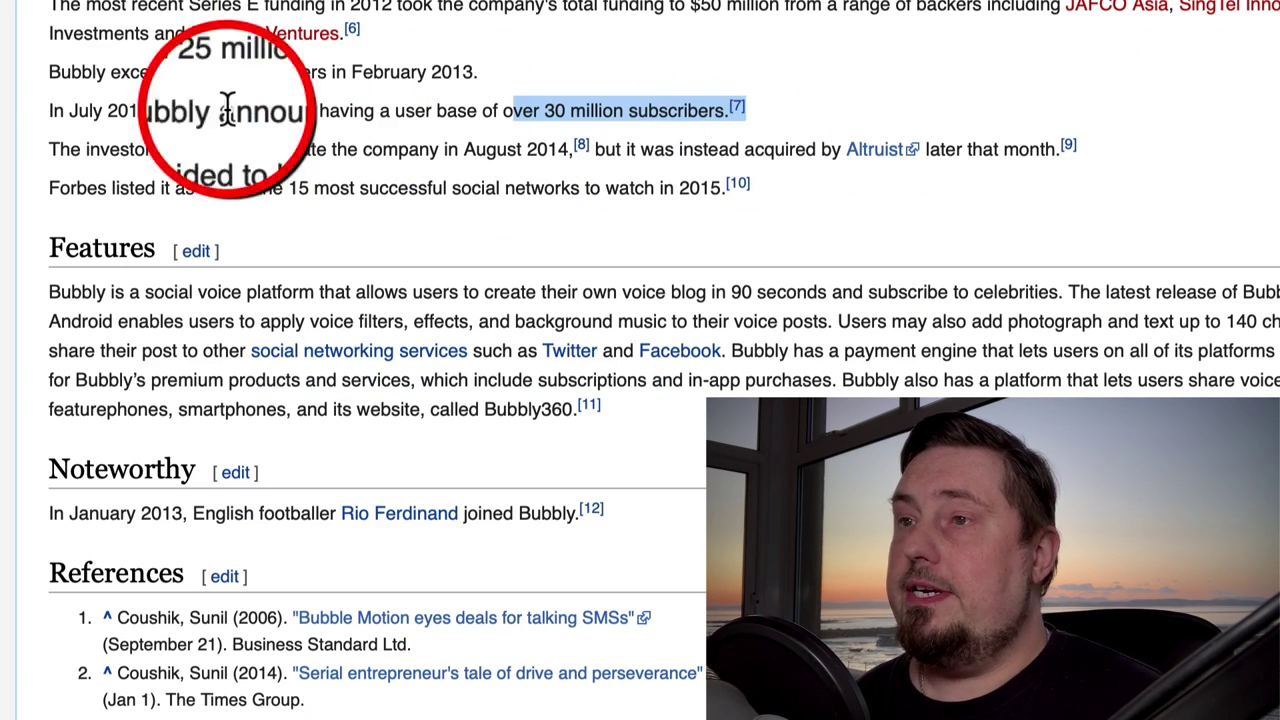
{"action": "left_click", "coordinate": [180, 110]}
{"action": "scroll", "coordinate": [280, 135], "scroll_direction": "down", "scroll_amount": 1}
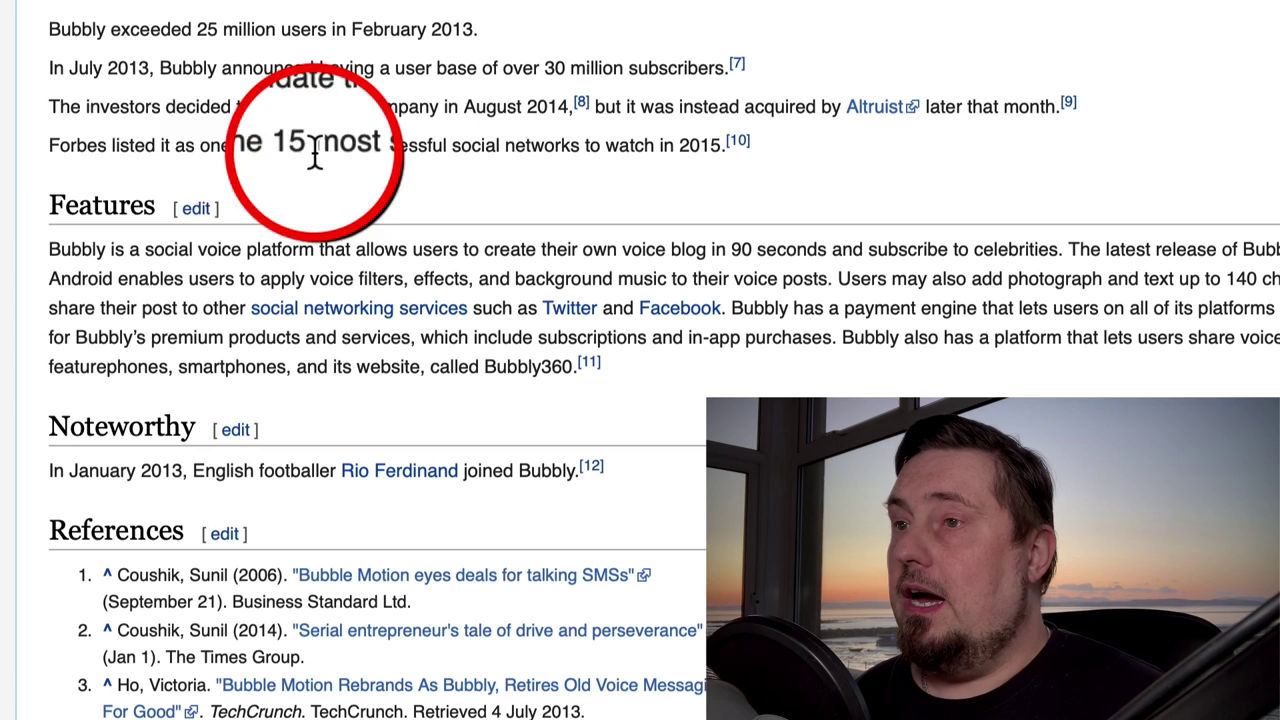
{"action": "left_click_drag", "start_coordinate": [175, 145], "coordinate": [535, 150]}
{"action": "left_click", "coordinate": [452, 150]}
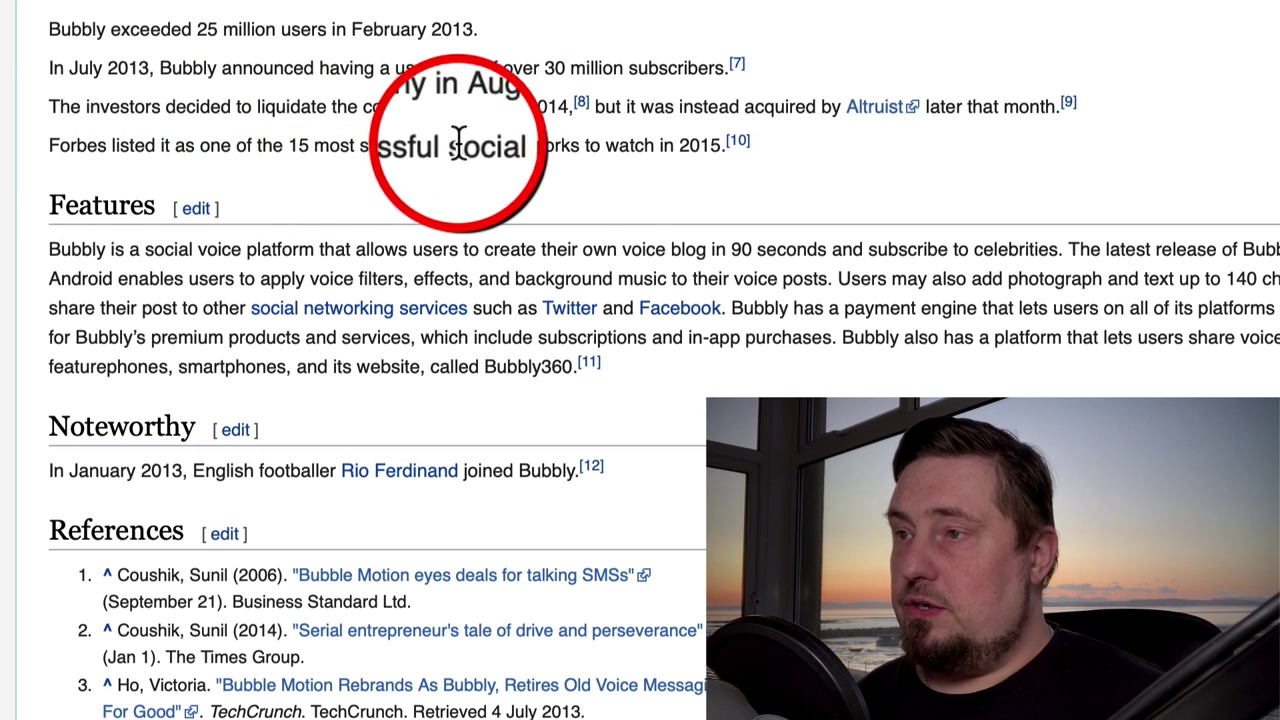
{"action": "left_click_drag", "start_coordinate": [457, 145], "coordinate": [651, 149]}
{"action": "left_click", "coordinate": [663, 140]}
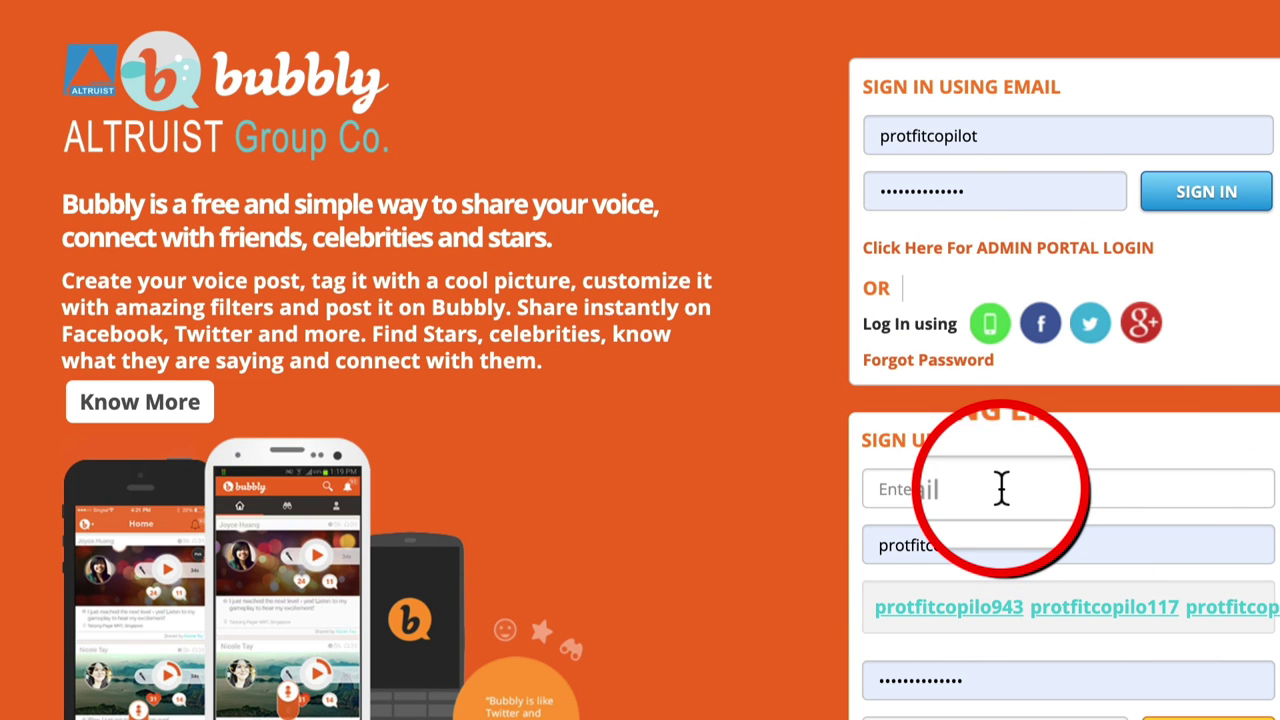
{"action": "scroll", "coordinate": [1001, 488], "scroll_direction": "down", "scroll_amount": 1}
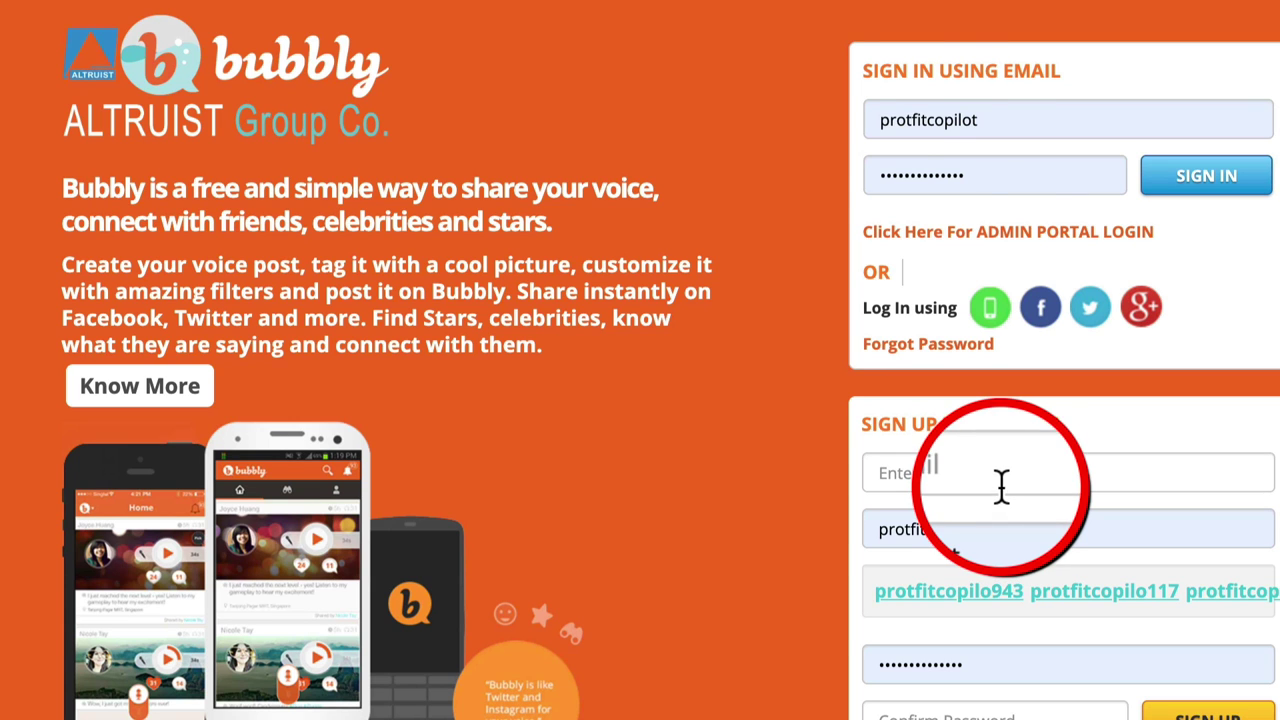
{"action": "left_click", "coordinate": [1200, 188]}
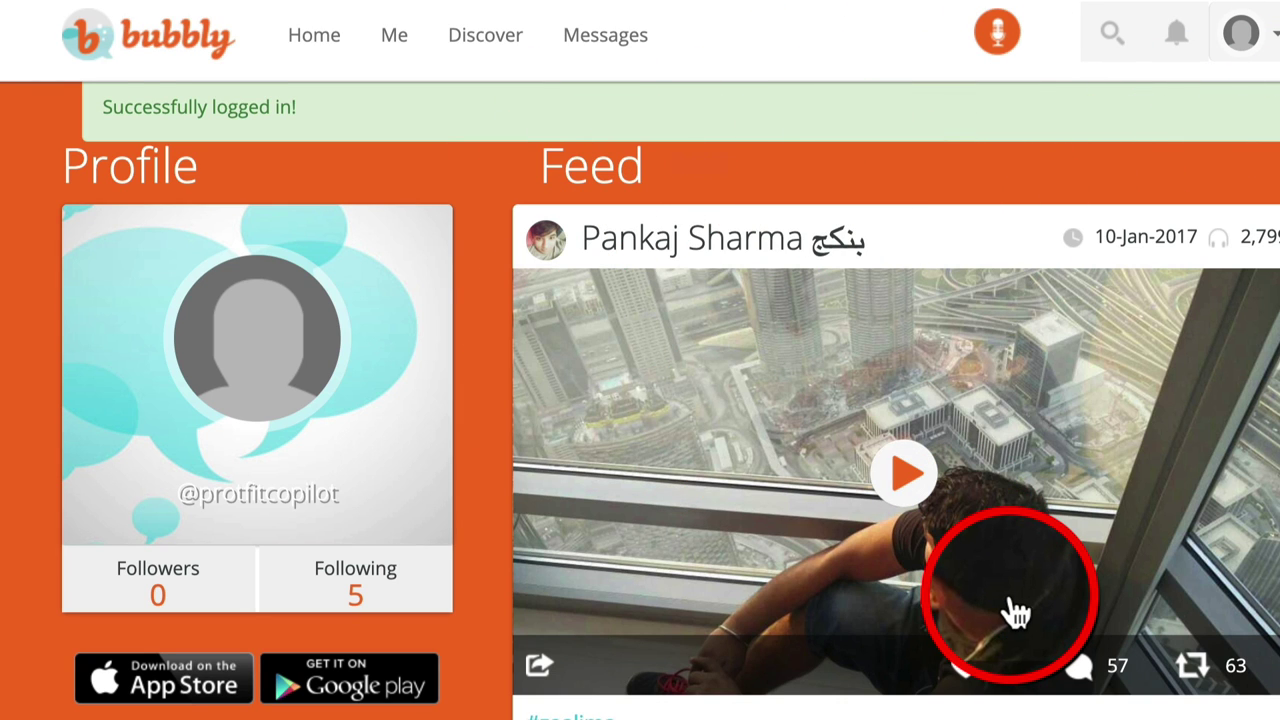
{"action": "scroll", "coordinate": [1012, 288], "scroll_direction": "down", "scroll_amount": 4}
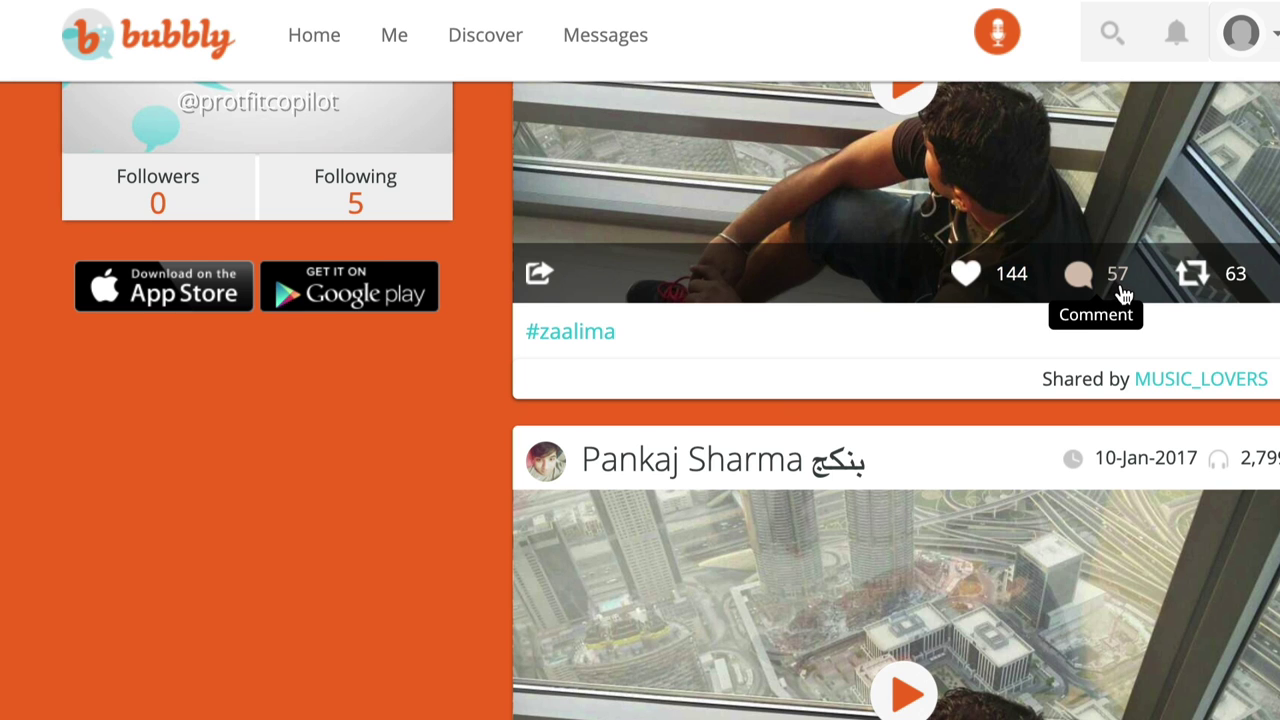
{"action": "scroll", "coordinate": [1045, 357], "scroll_direction": "down", "scroll_amount": 2}
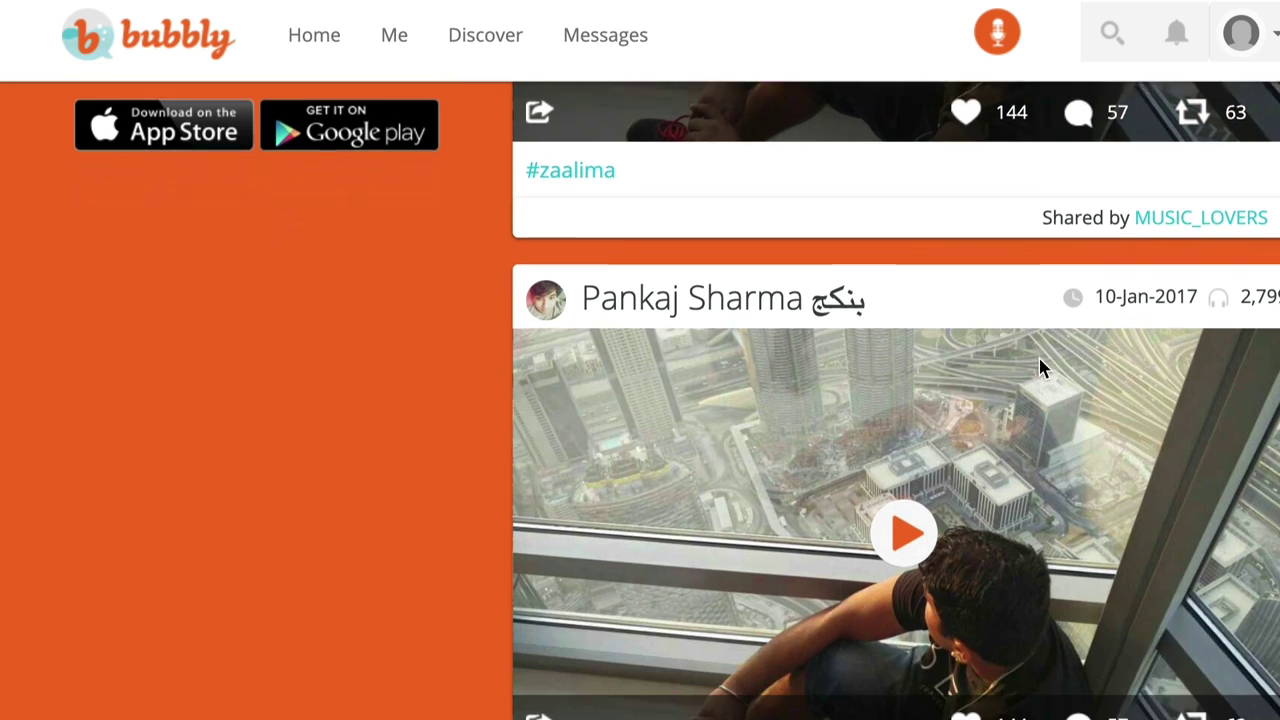
{"action": "scroll", "coordinate": [1040, 366], "scroll_direction": "down", "scroll_amount": 5}
{"action": "scroll", "coordinate": [971, 252], "scroll_direction": "down", "scroll_amount": 1}
{"action": "scroll", "coordinate": [880, 686], "scroll_direction": "down", "scroll_amount": 6}
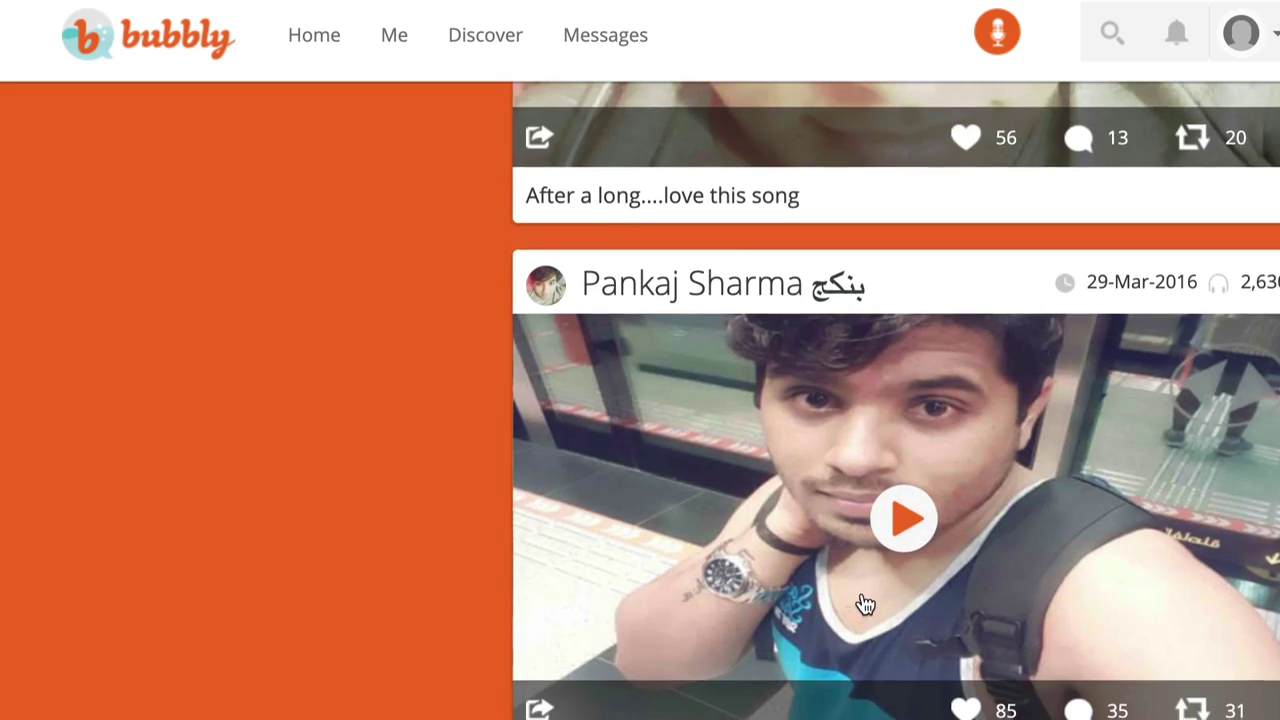
{"action": "scroll", "coordinate": [863, 603], "scroll_direction": "down", "scroll_amount": 5}
{"action": "scroll", "coordinate": [1005, 610], "scroll_direction": "down", "scroll_amount": 1}
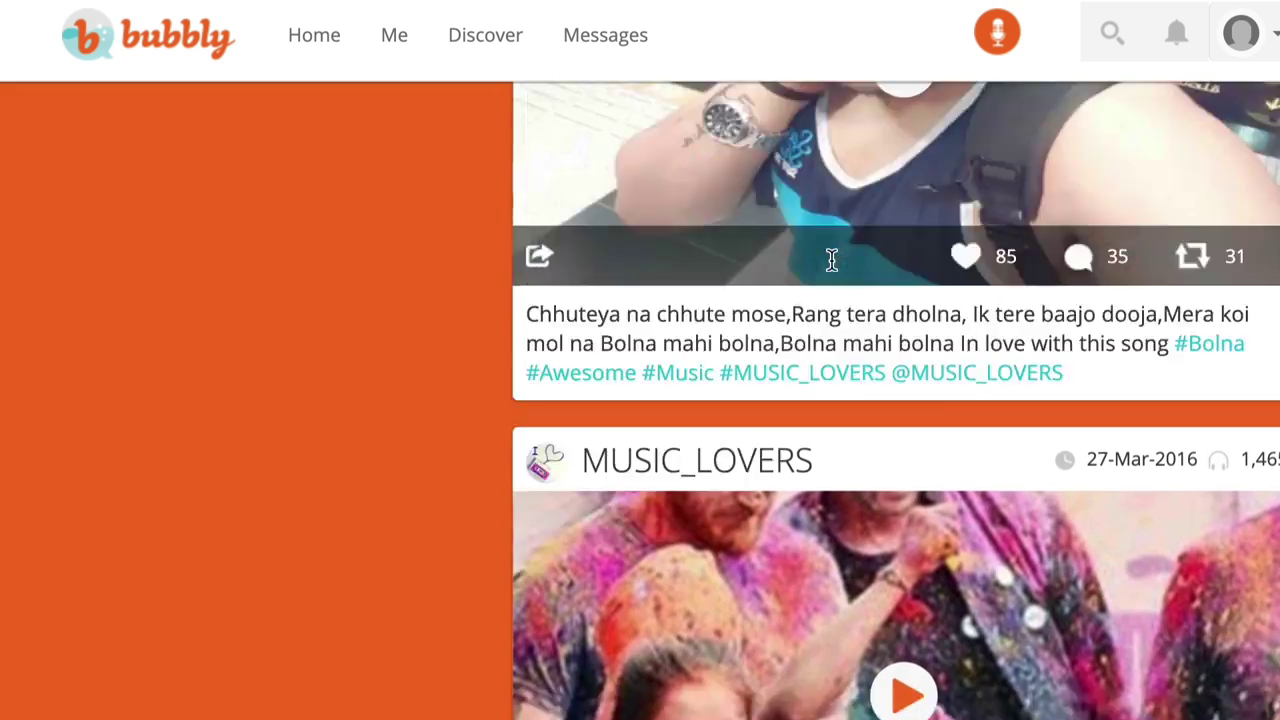
{"action": "left_click", "coordinate": [832, 258]}
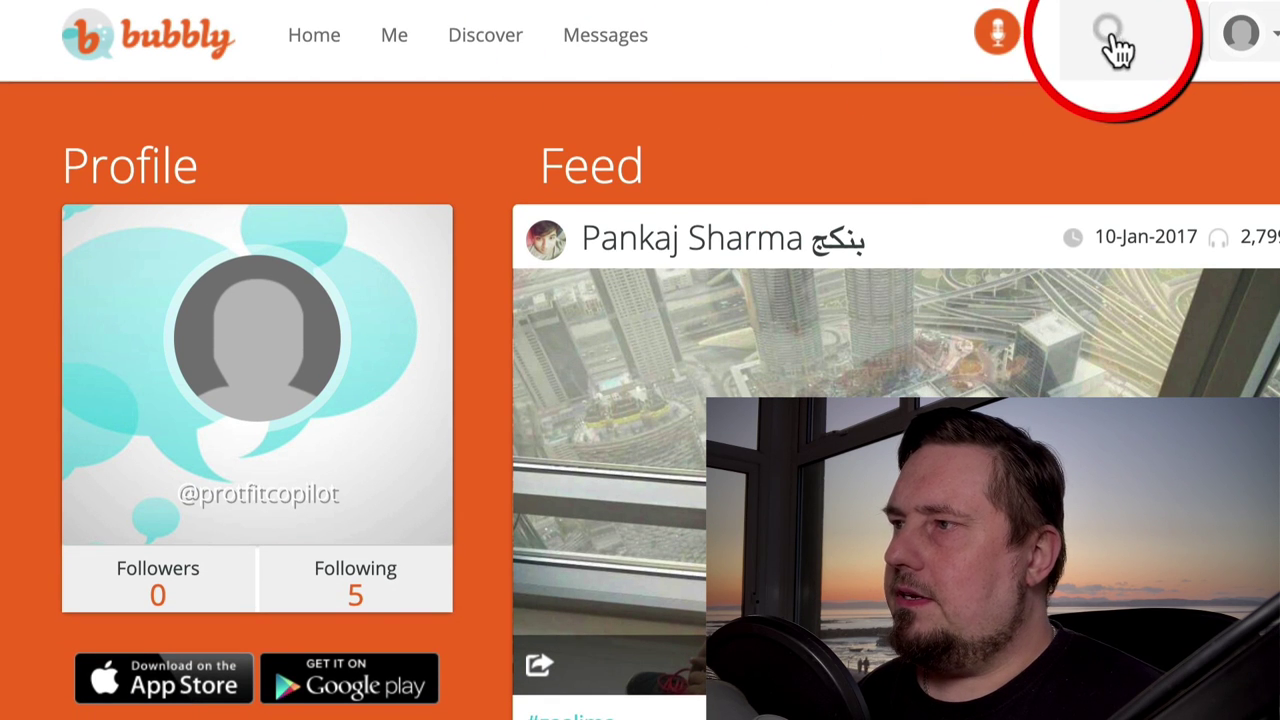
Search Bubbly for 'marketing' and show matching posts instead of people.
{"action": "left_click", "coordinate": [1118, 46]}
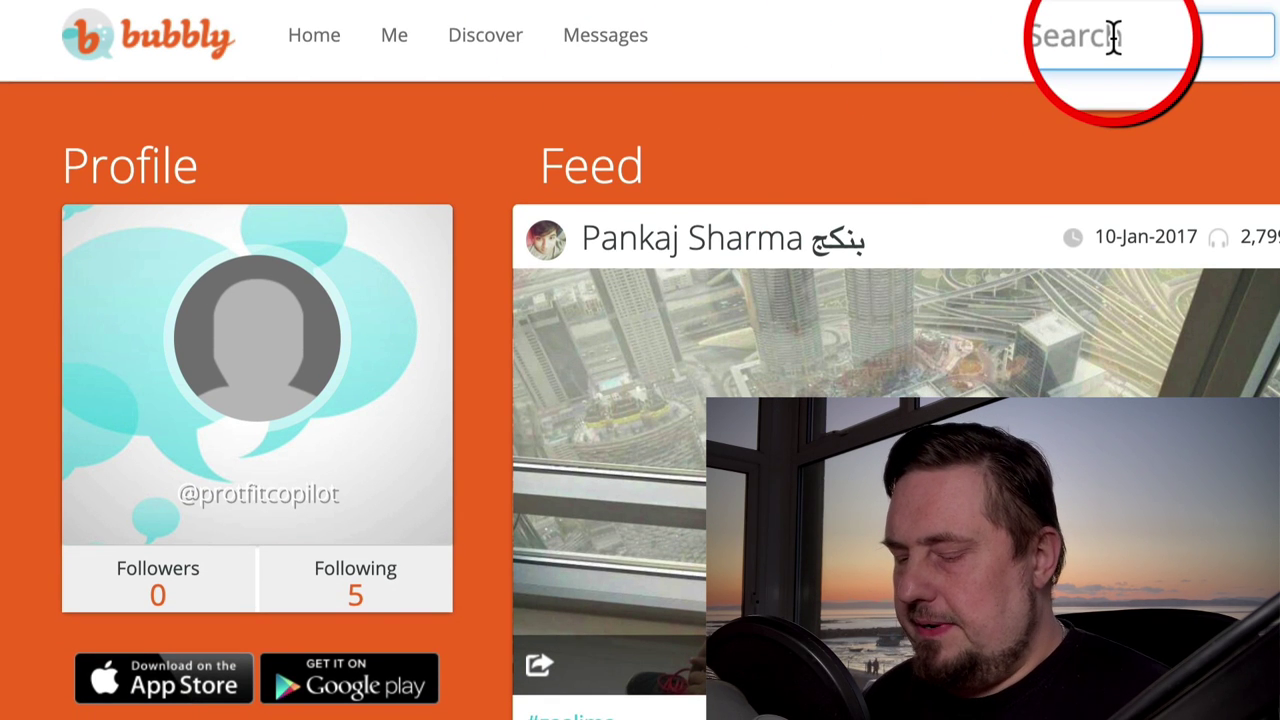
{"action": "type", "text": "marketing"}
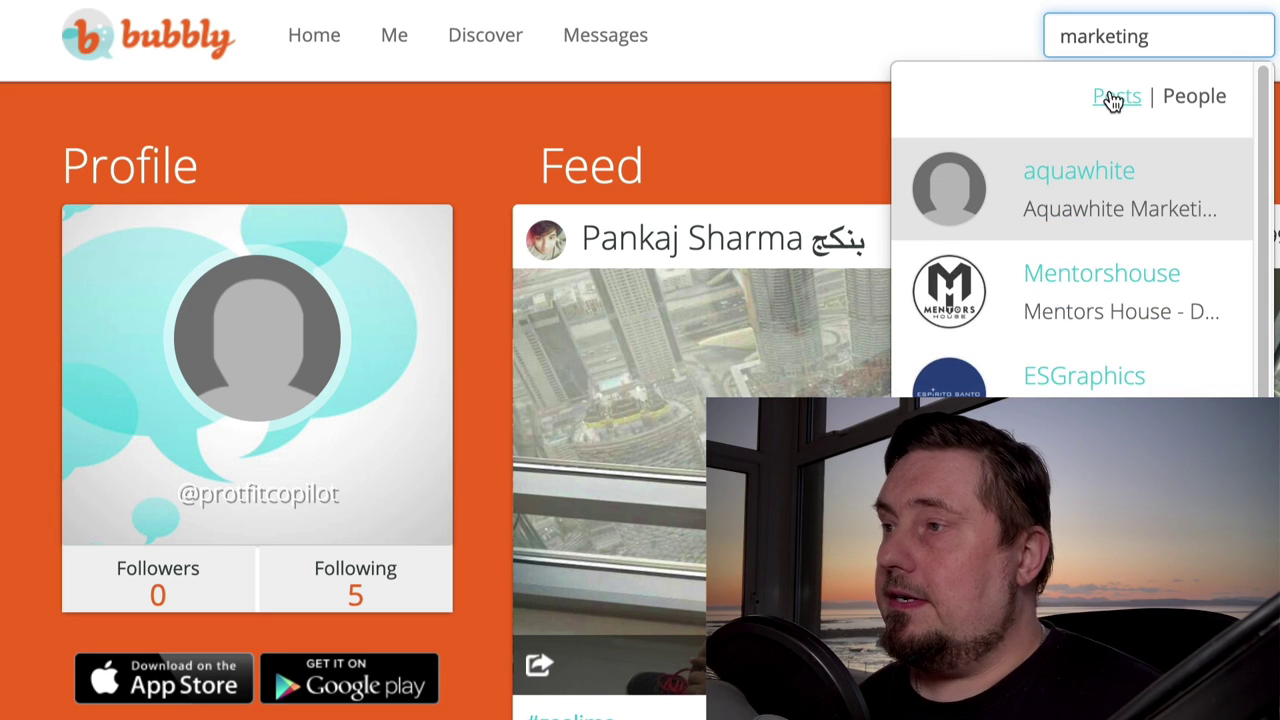
{"action": "left_click", "coordinate": [1118, 100]}
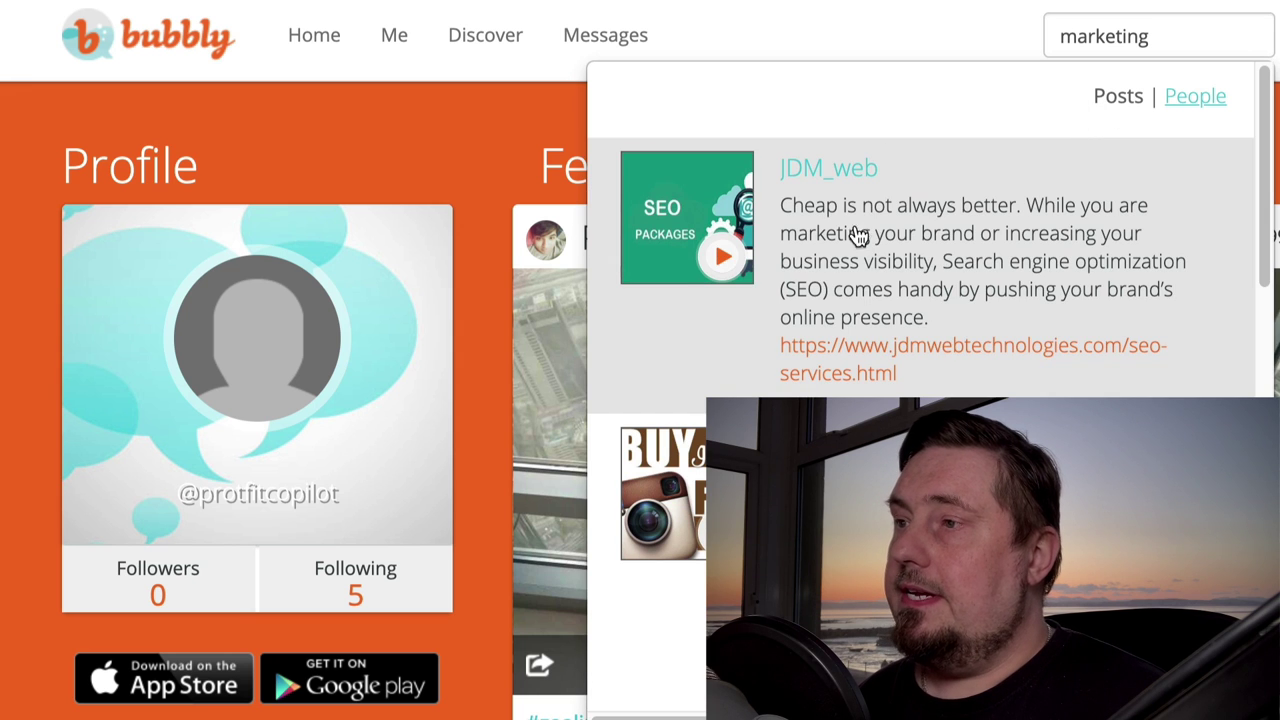
{"action": "scroll", "coordinate": [970, 330], "scroll_direction": "down", "scroll_amount": 1}
{"action": "scroll", "coordinate": [990, 300], "scroll_direction": "down", "scroll_amount": 2}
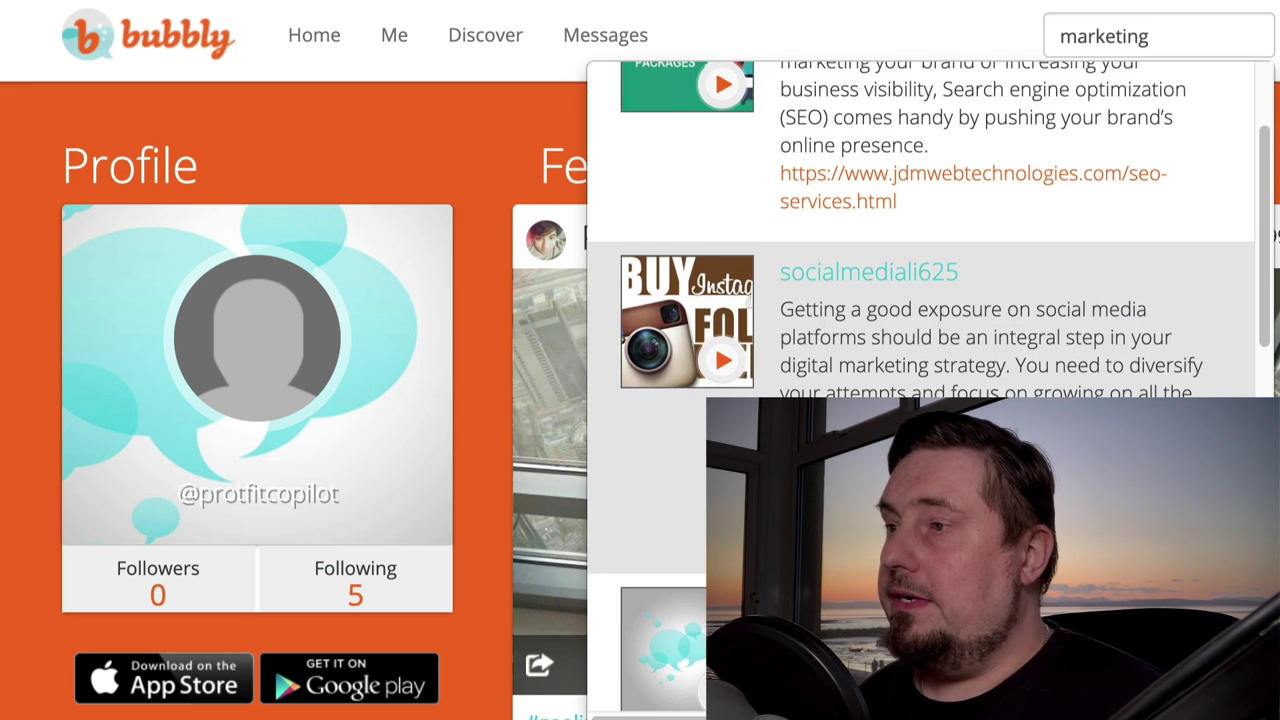
{"action": "scroll", "coordinate": [1025, 243], "scroll_direction": "up", "scroll_amount": 3}
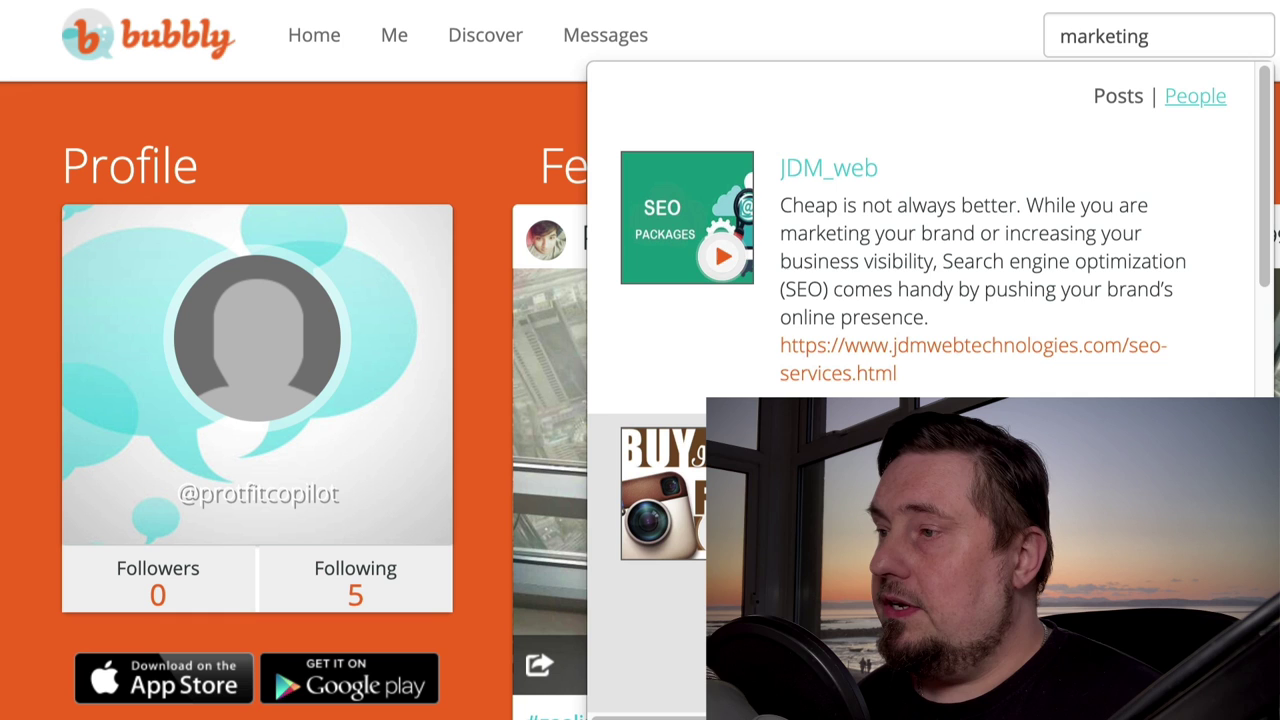
{"action": "scroll", "coordinate": [920, 300], "scroll_direction": "down", "scroll_amount": 3}
{"action": "scroll", "coordinate": [920, 300], "scroll_direction": "down", "scroll_amount": 1}
{"action": "scroll", "coordinate": [920, 300], "scroll_direction": "down", "scroll_amount": 2}
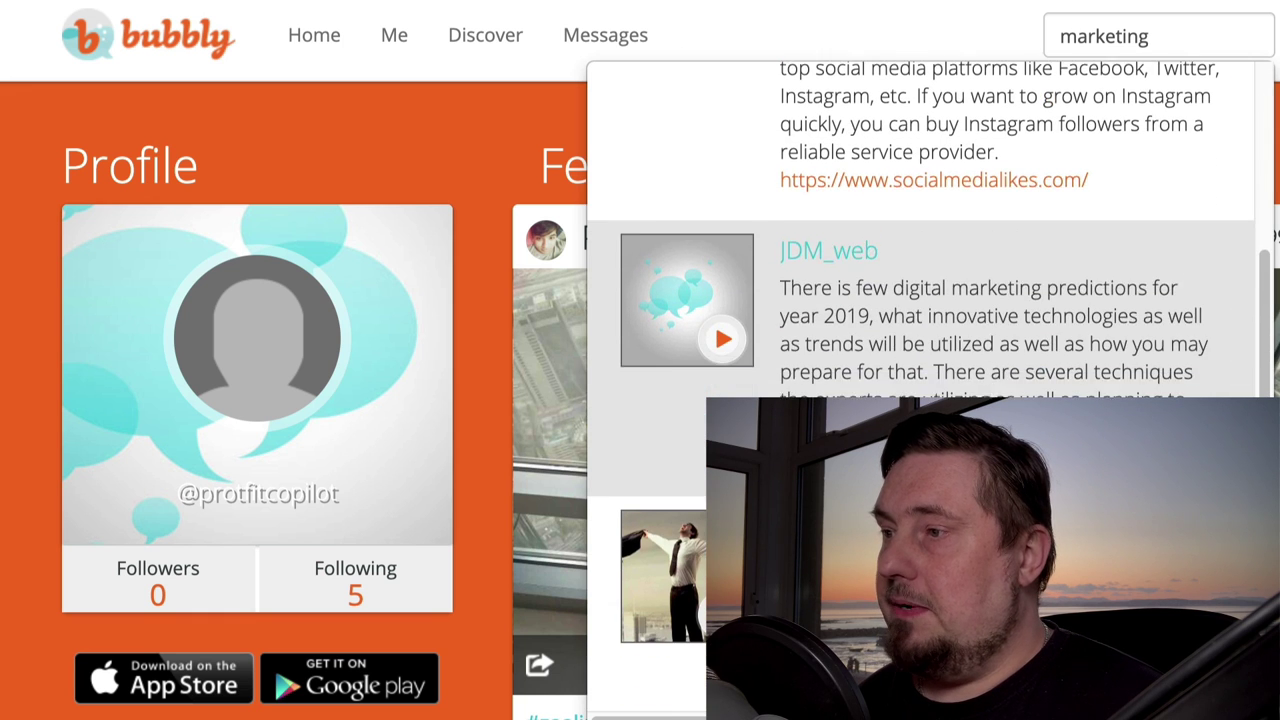
{"action": "scroll", "coordinate": [920, 300], "scroll_direction": "down", "scroll_amount": 1}
{"action": "scroll", "coordinate": [920, 300], "scroll_direction": "down", "scroll_amount": 2}
{"action": "scroll", "coordinate": [920, 300], "scroll_direction": "down", "scroll_amount": 3}
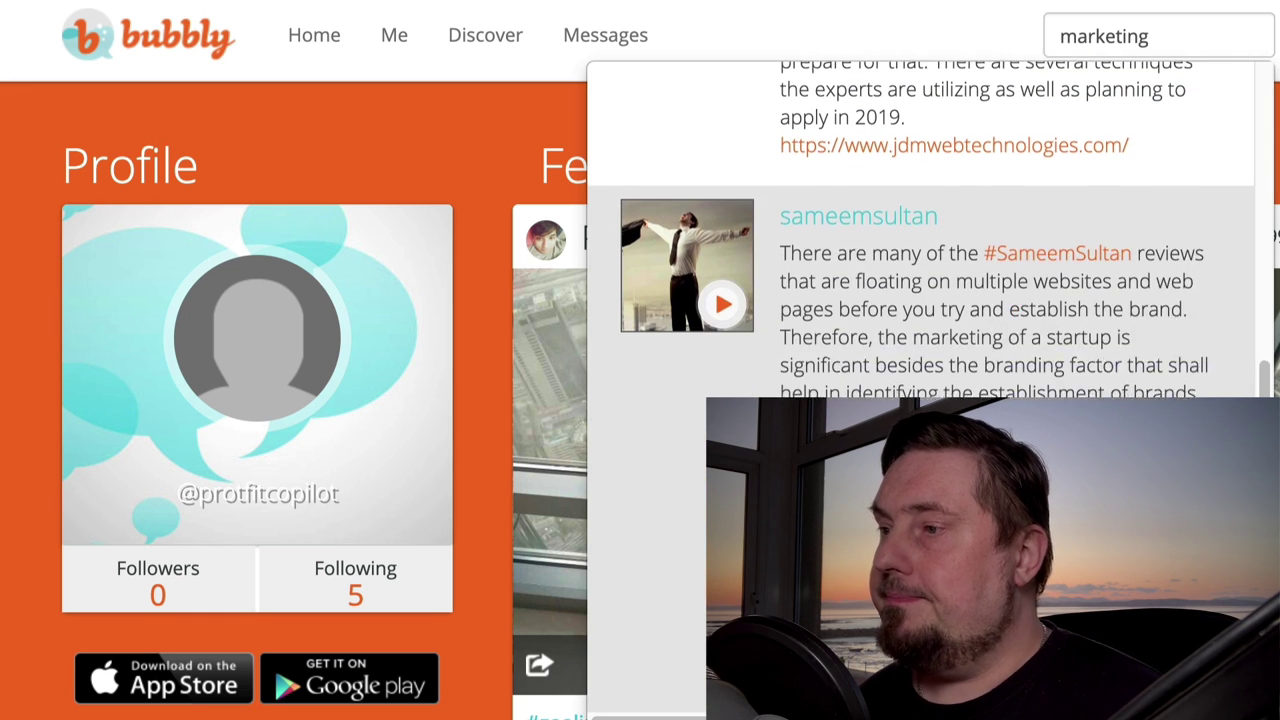
{"action": "scroll", "coordinate": [963, 346], "scroll_direction": "up", "scroll_amount": 3}
{"action": "scroll", "coordinate": [920, 300], "scroll_direction": "up", "scroll_amount": 3}
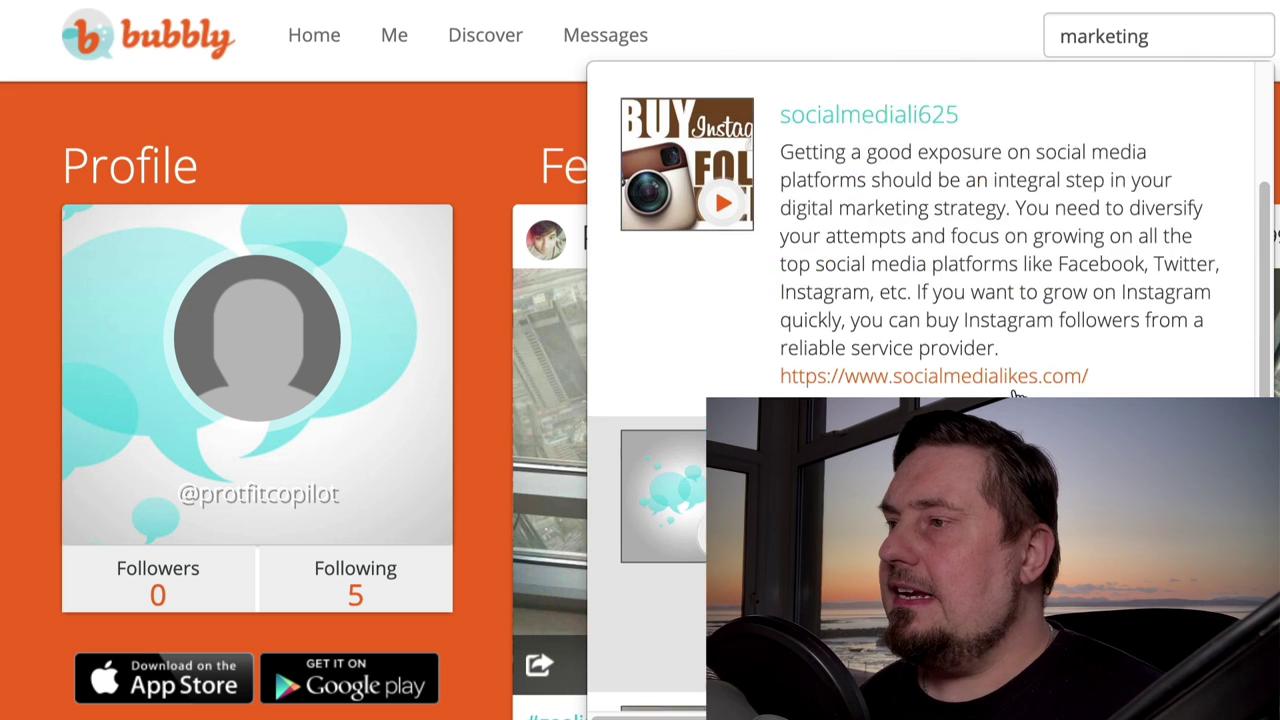
{"action": "scroll", "coordinate": [990, 370], "scroll_direction": "up", "scroll_amount": 1}
{"action": "scroll", "coordinate": [977, 343], "scroll_direction": "up", "scroll_amount": 3}
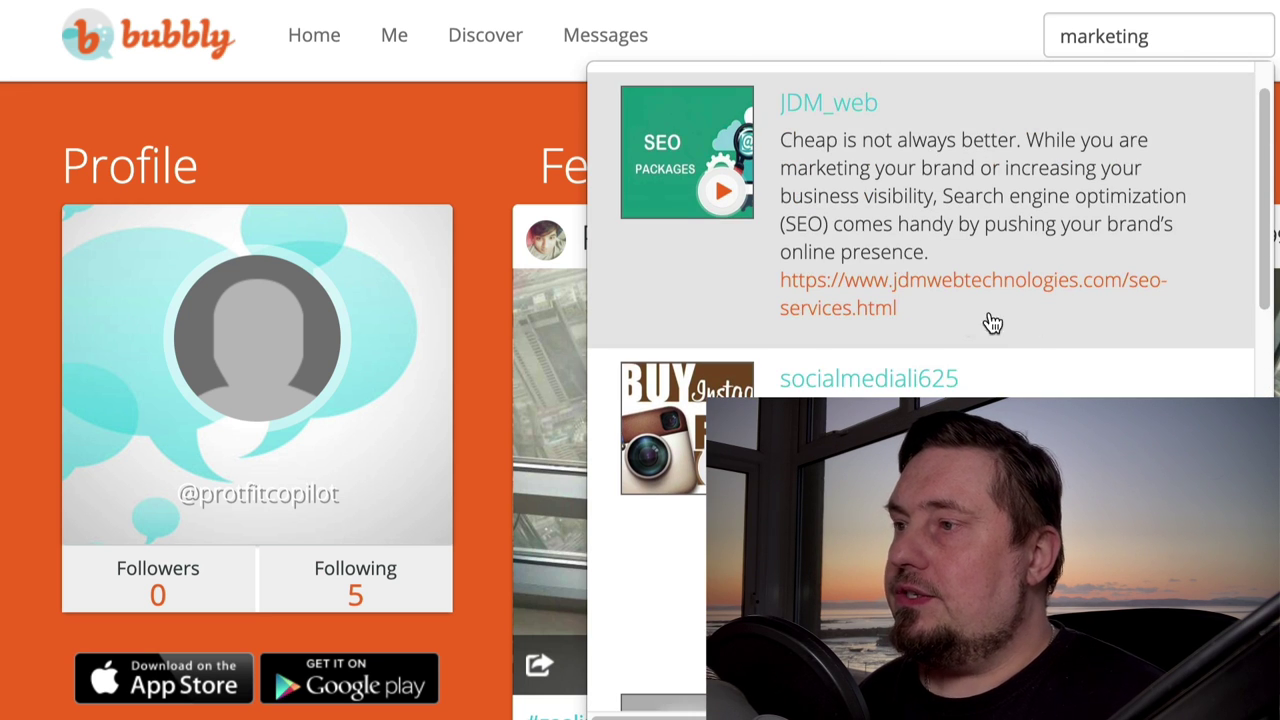
{"action": "scroll", "coordinate": [930, 340], "scroll_direction": "up", "scroll_amount": 1}
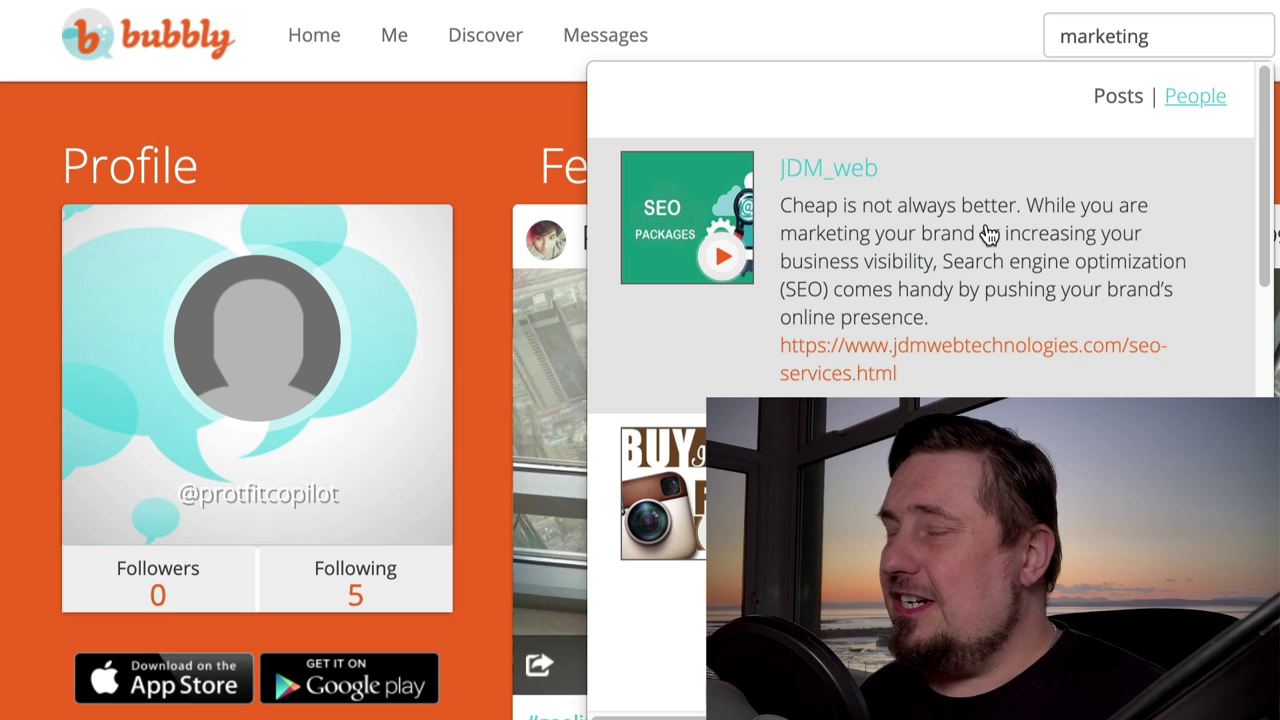
Open JDM_web's SEO packages post and play its audio, stopping and restarting it.
{"action": "left_click", "coordinate": [952, 280]}
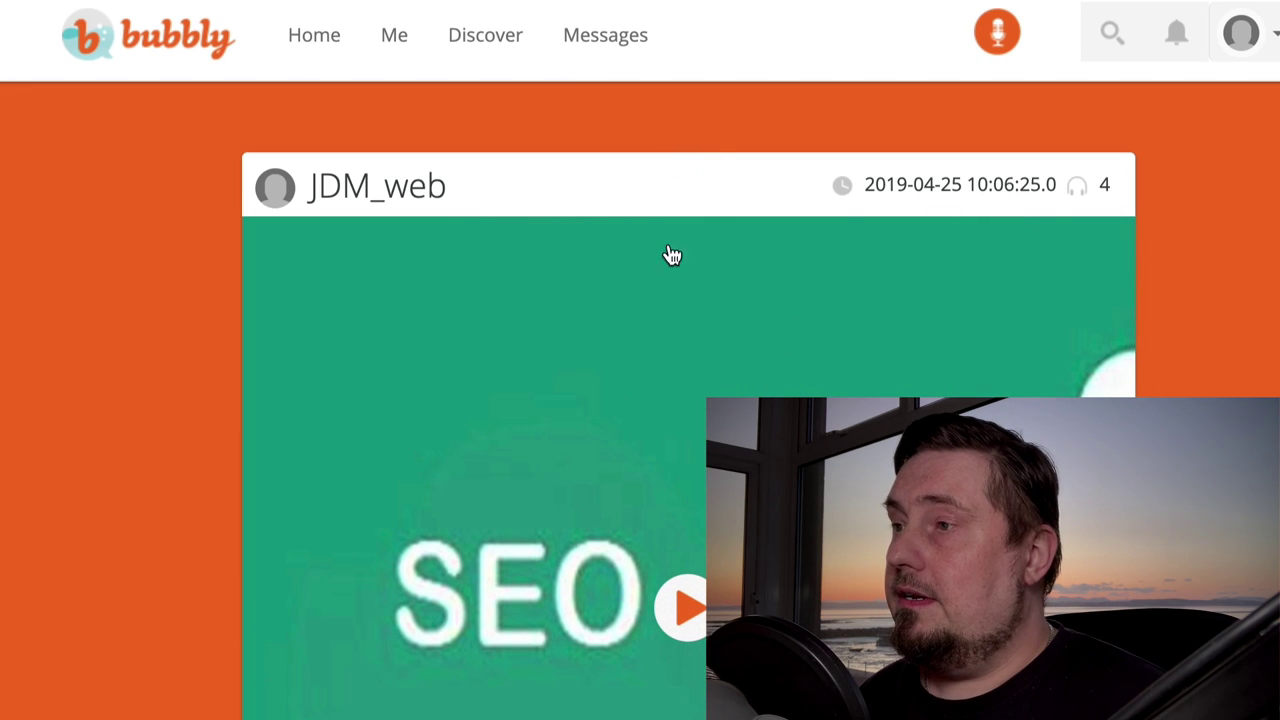
{"action": "scroll", "coordinate": [1248, 387], "scroll_direction": "down", "scroll_amount": 1}
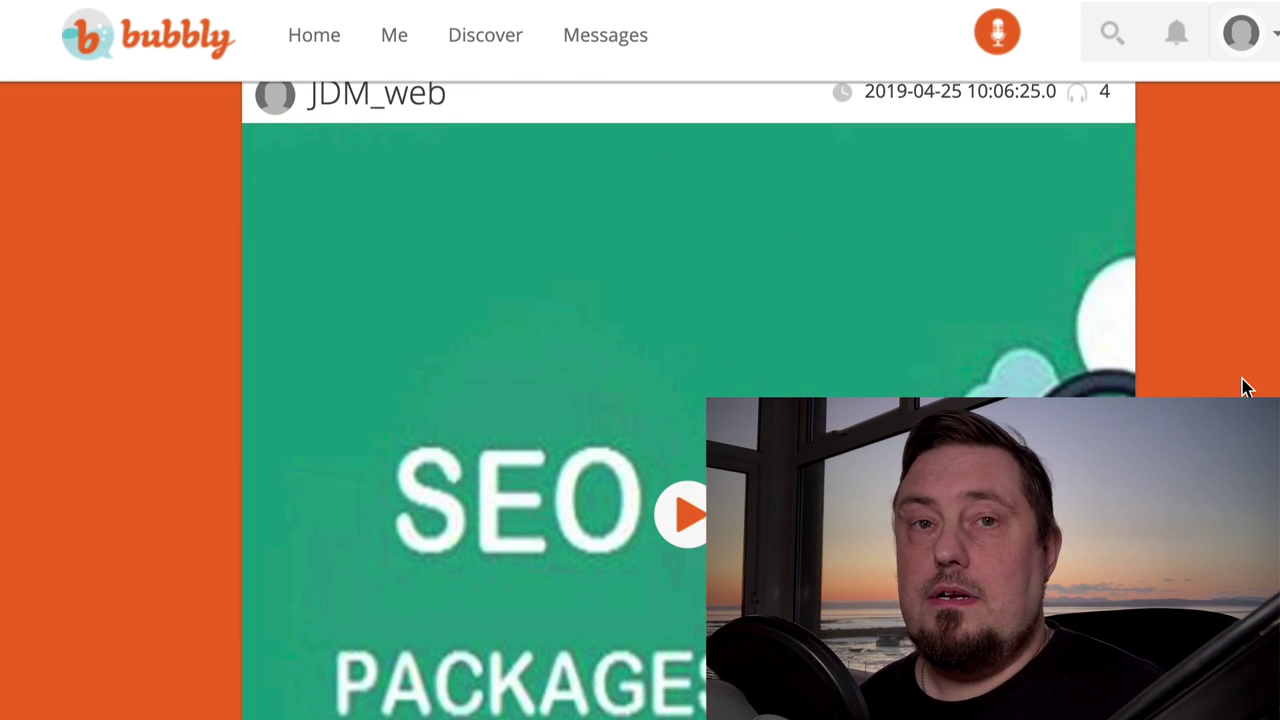
{"action": "left_click", "coordinate": [690, 516]}
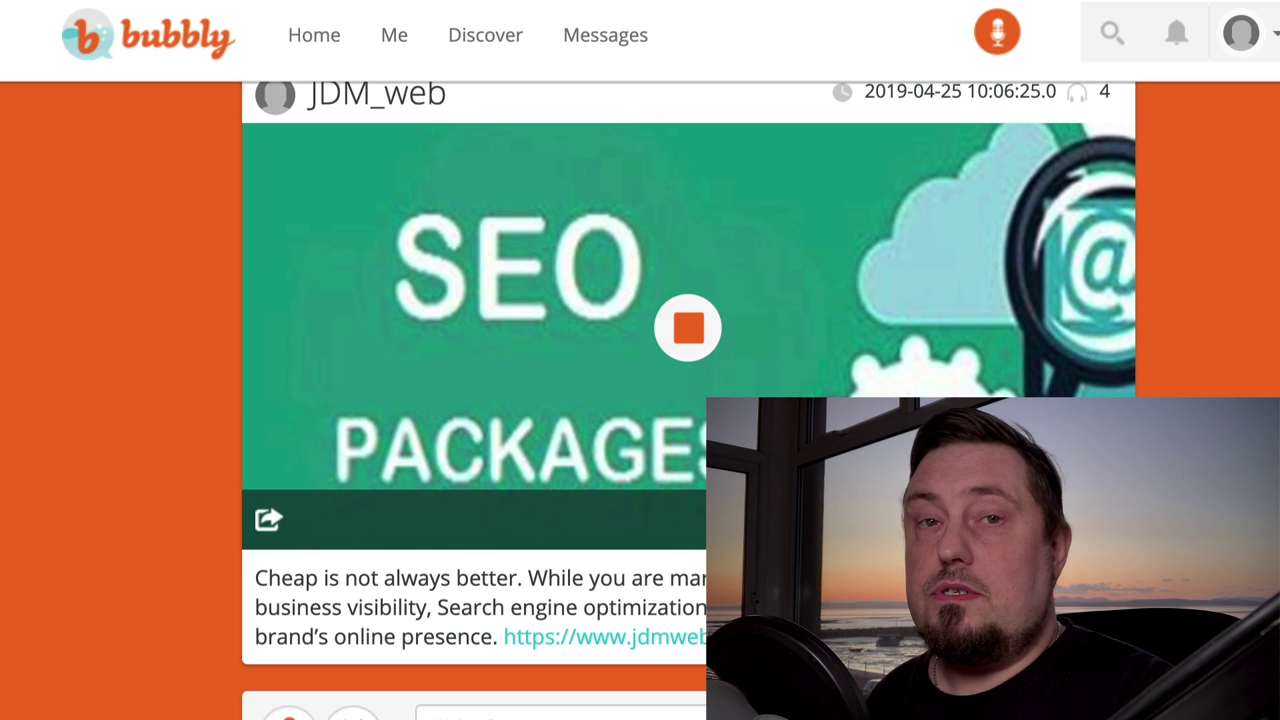
{"action": "left_click", "coordinate": [697, 343]}
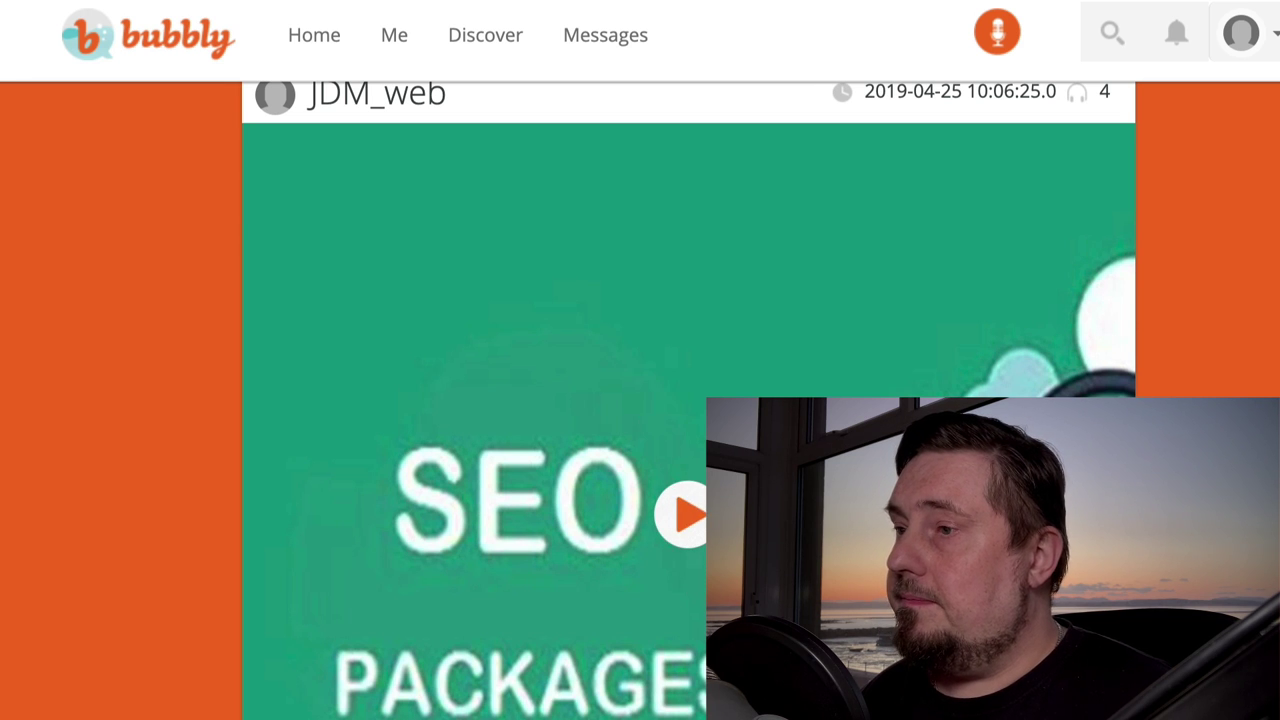
{"action": "left_click", "coordinate": [690, 516]}
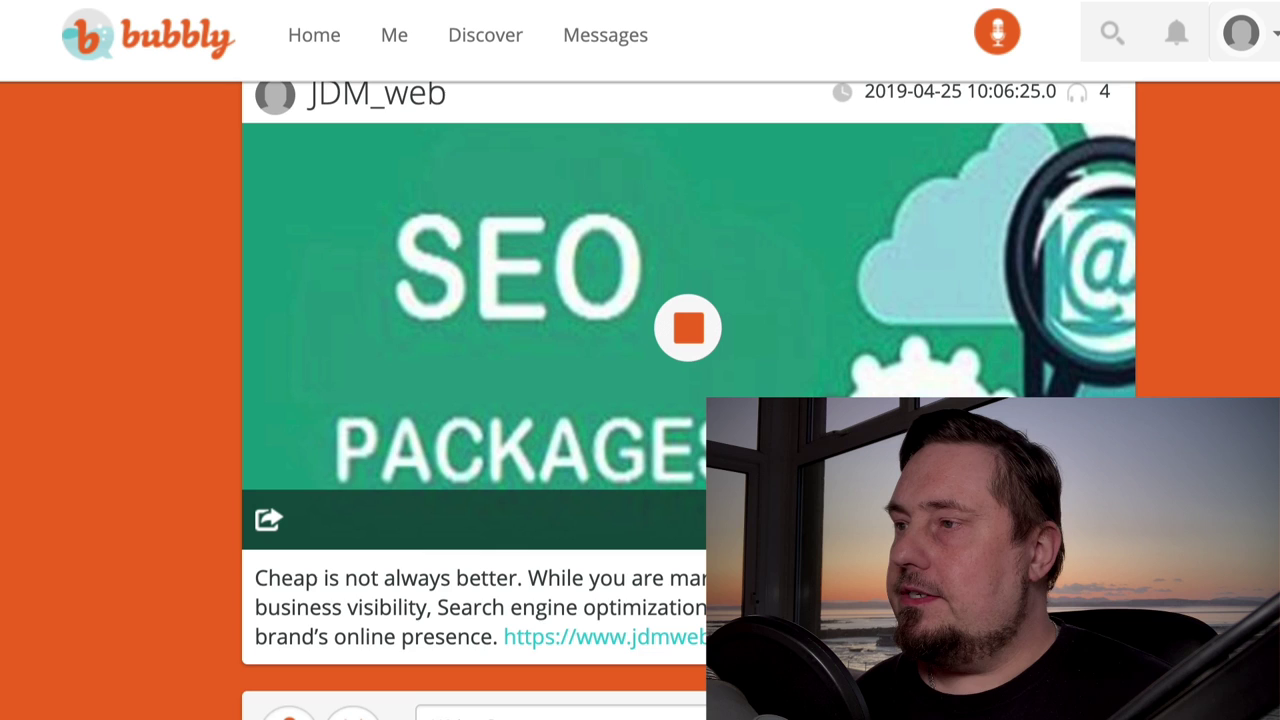
Scroll to the post description and open the jdmwebtechnologies link in a new tab.
{"action": "scroll", "coordinate": [688, 400], "scroll_direction": "down", "scroll_amount": 1}
{"action": "scroll", "coordinate": [688, 400], "scroll_direction": "up", "scroll_amount": 2}
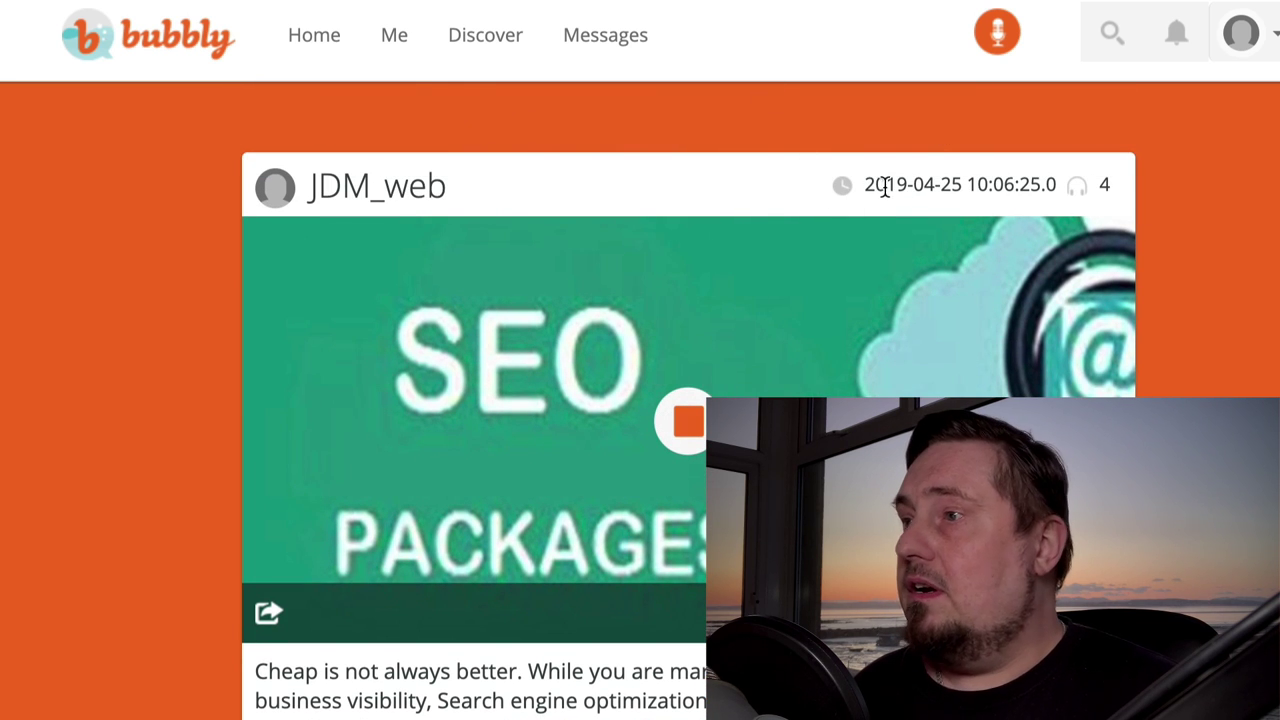
{"action": "scroll", "coordinate": [688, 420], "scroll_direction": "down", "scroll_amount": 1}
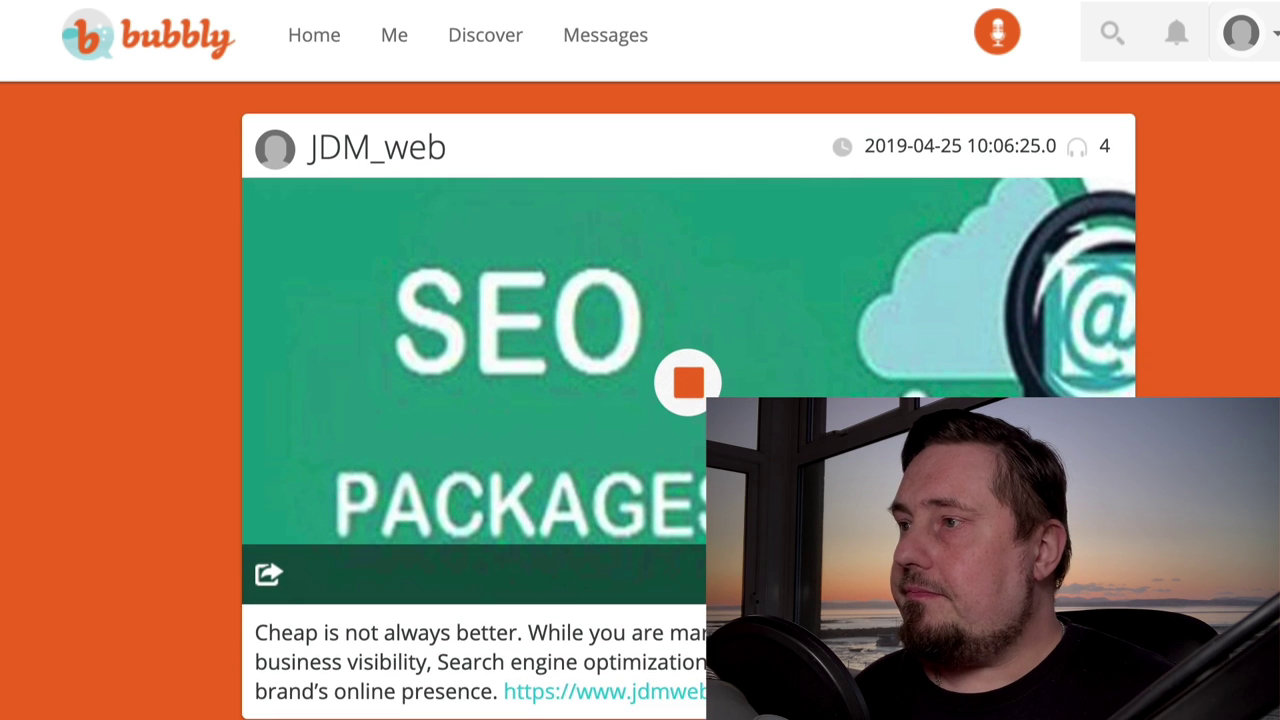
{"action": "scroll", "coordinate": [886, 300], "scroll_direction": "down", "scroll_amount": 3}
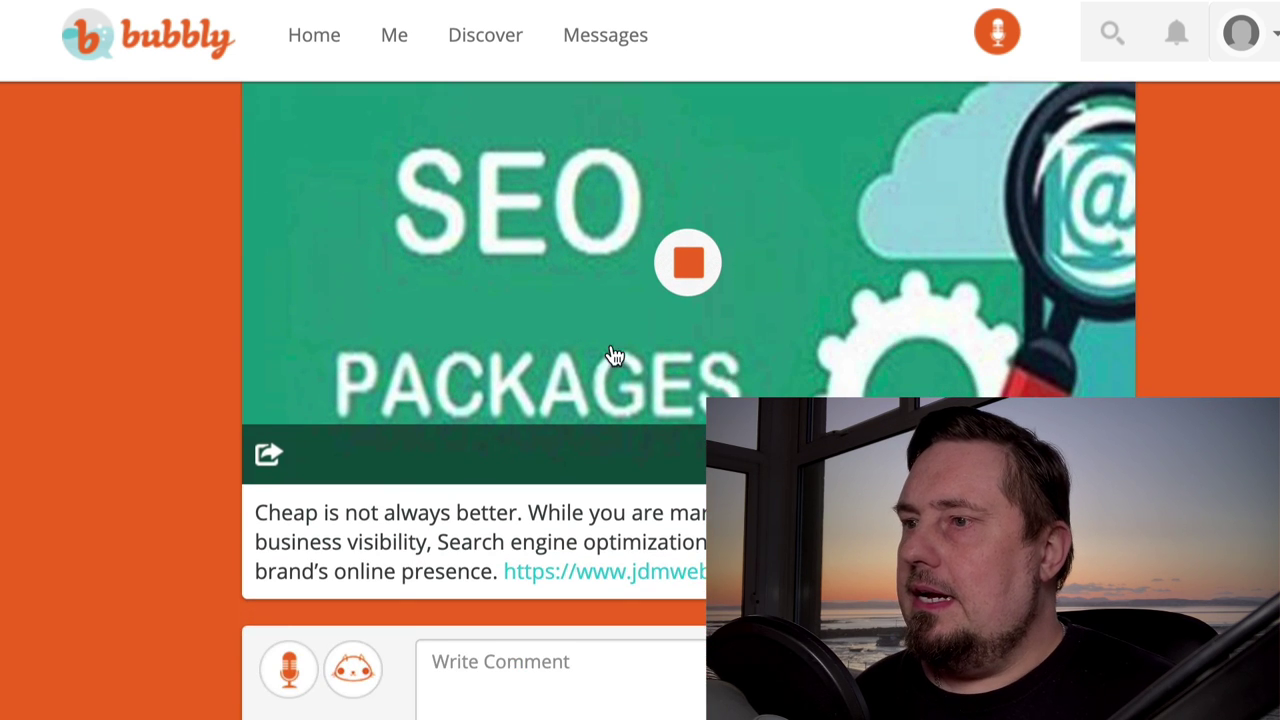
{"action": "scroll", "coordinate": [688, 400], "scroll_direction": "up", "scroll_amount": 3}
{"action": "scroll", "coordinate": [688, 400], "scroll_direction": "down", "scroll_amount": 3}
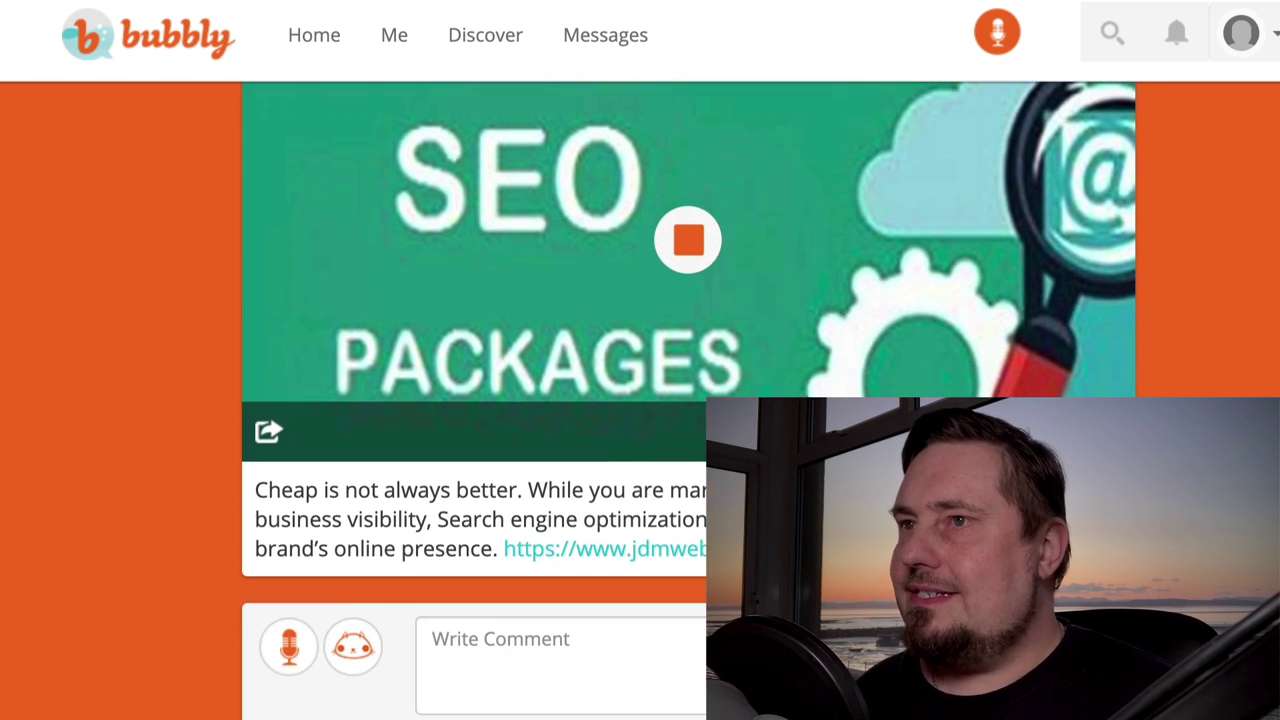
{"action": "scroll", "coordinate": [688, 400], "scroll_direction": "up", "scroll_amount": 2}
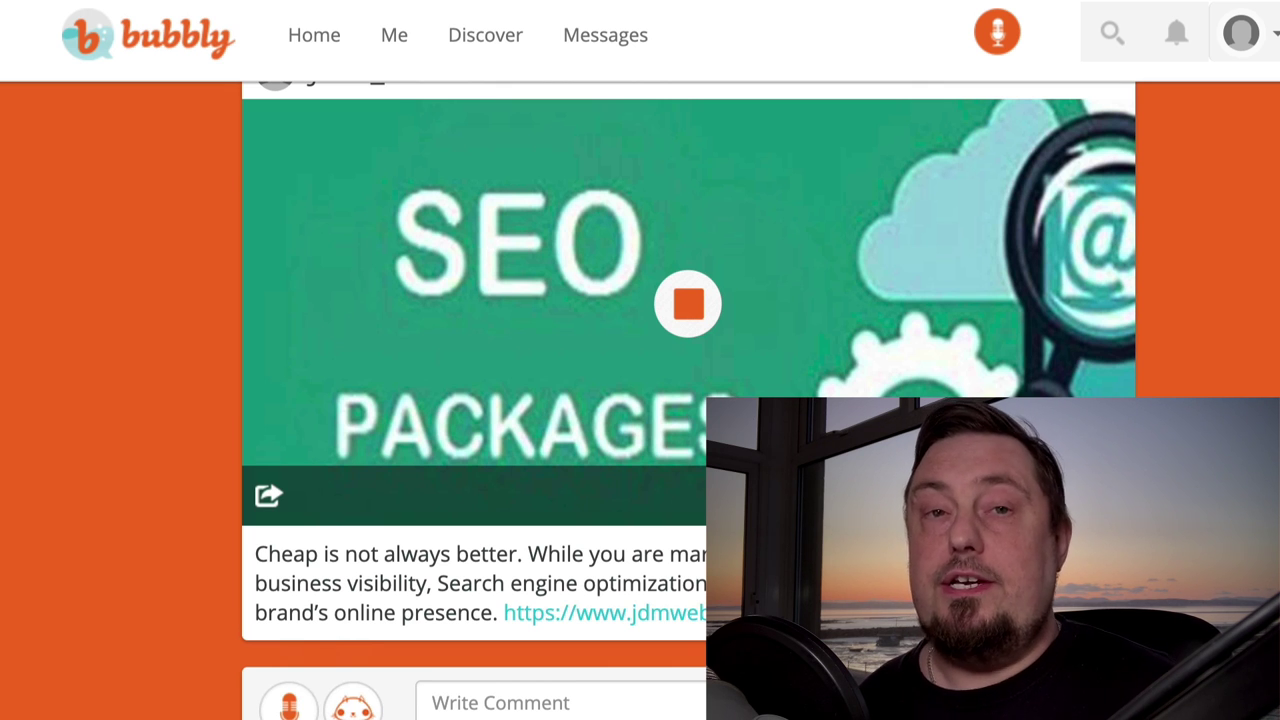
{"action": "scroll", "coordinate": [680, 450], "scroll_direction": "down", "scroll_amount": 2}
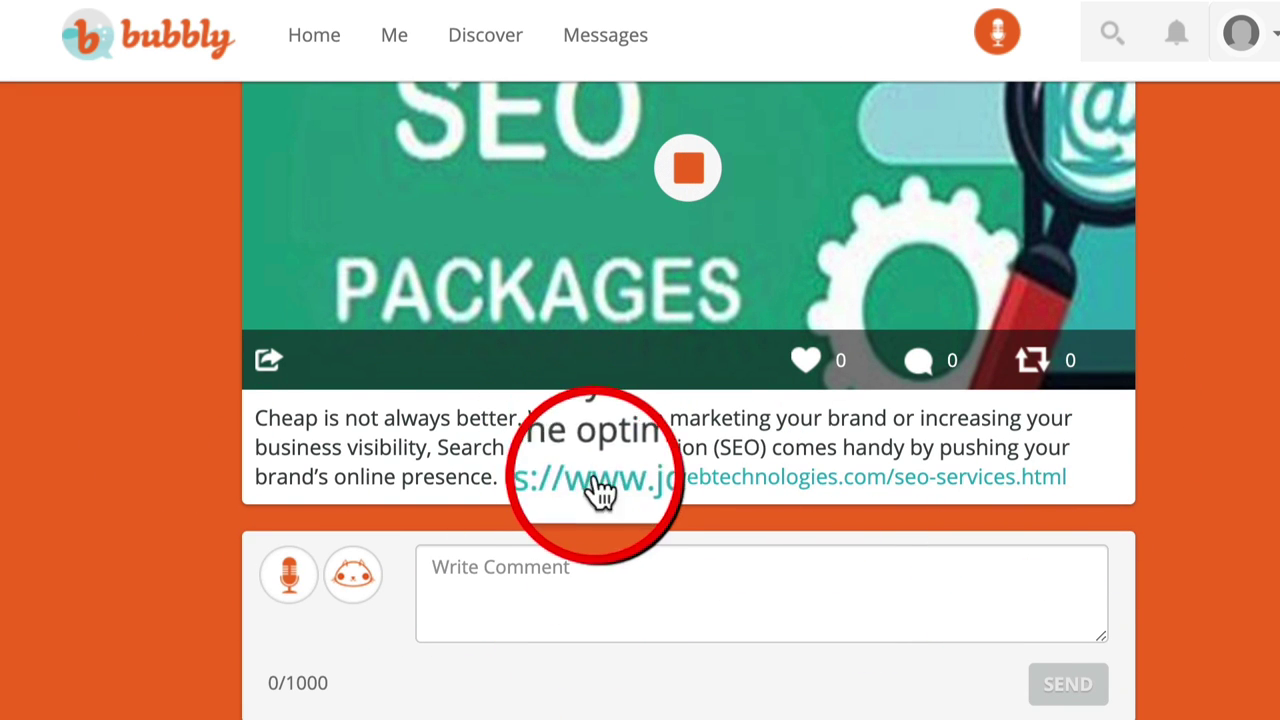
{"action": "left_click_drag", "start_coordinate": [262, 418], "coordinate": [506, 429]}
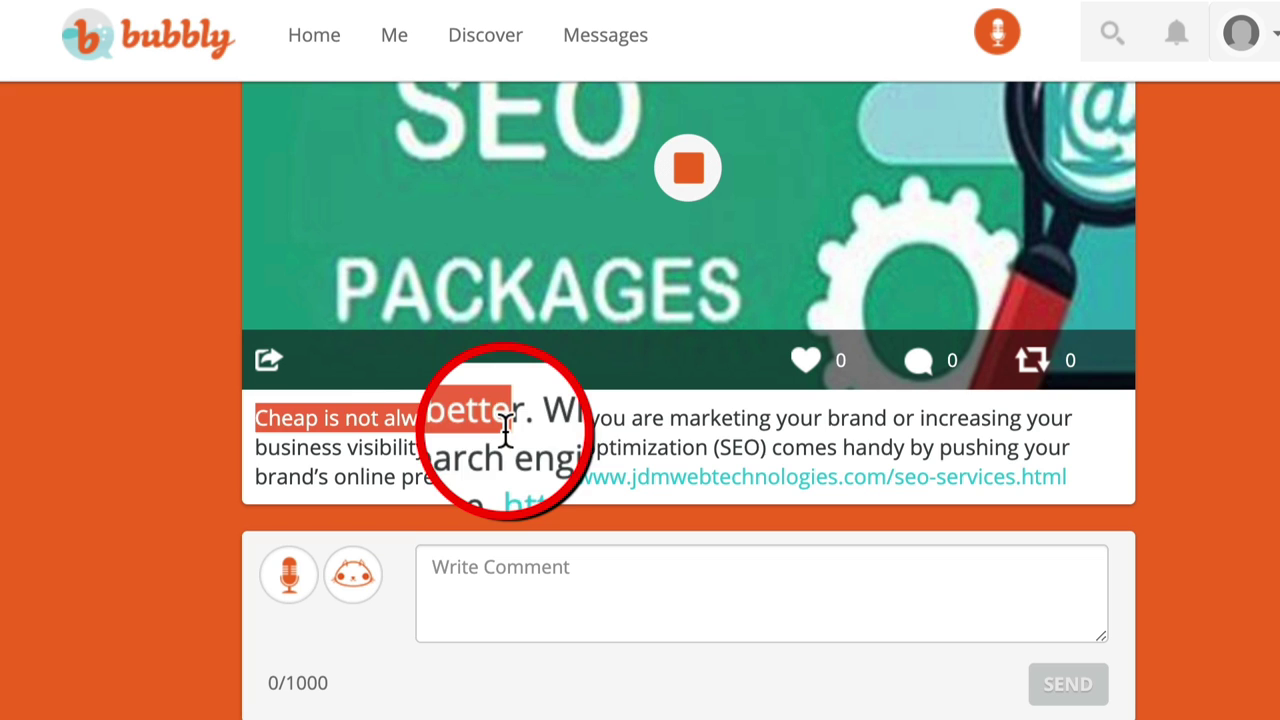
{"action": "left_click", "coordinate": [535, 425]}
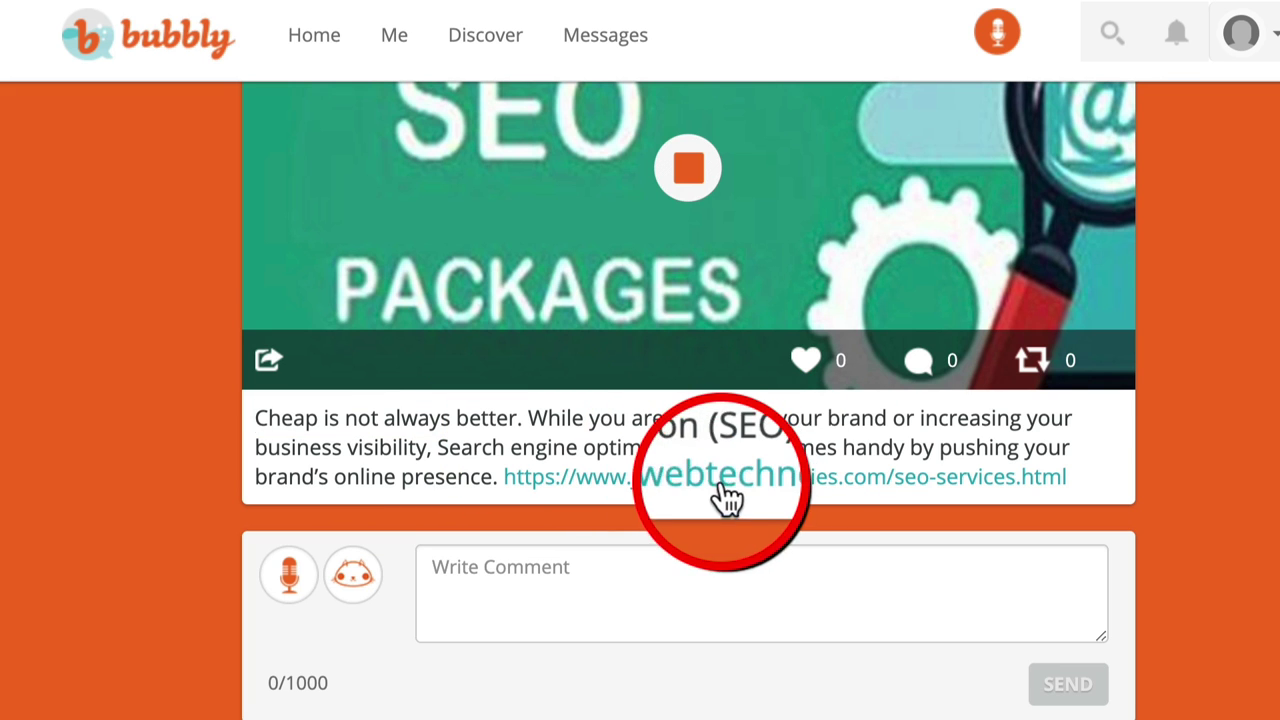
{"action": "right_click", "coordinate": [778, 480]}
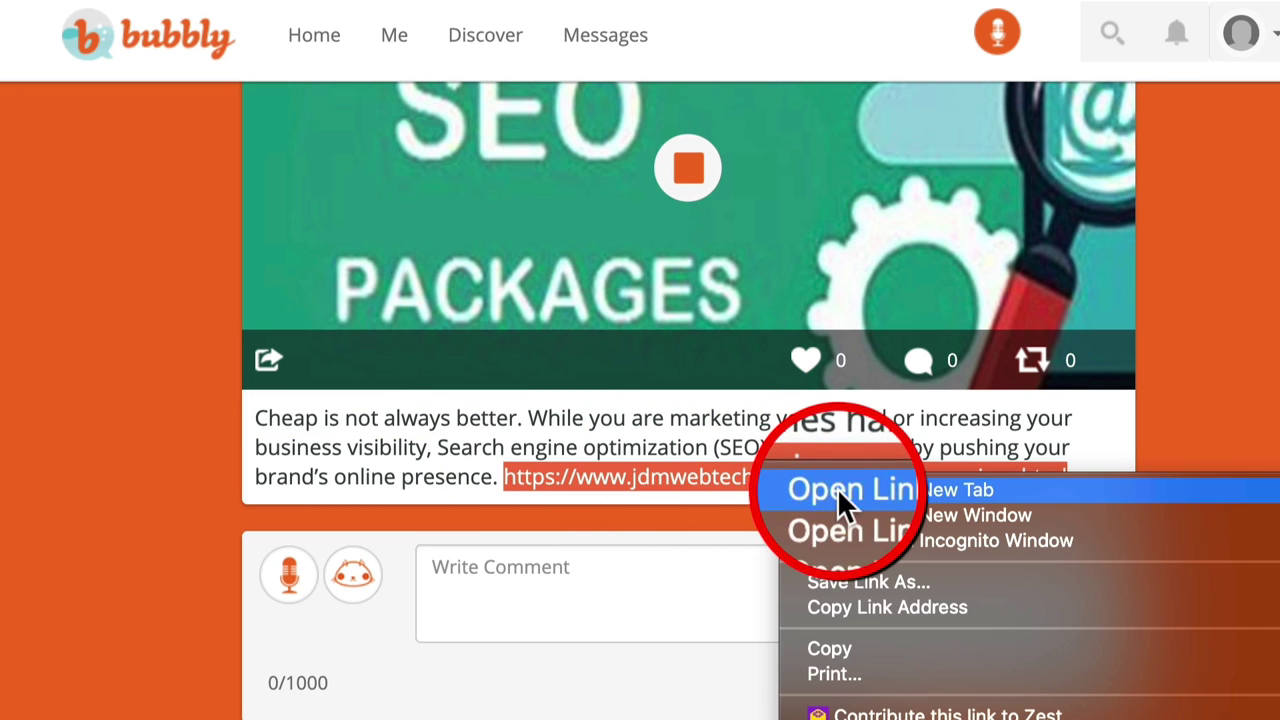
{"action": "left_click", "coordinate": [845, 490]}
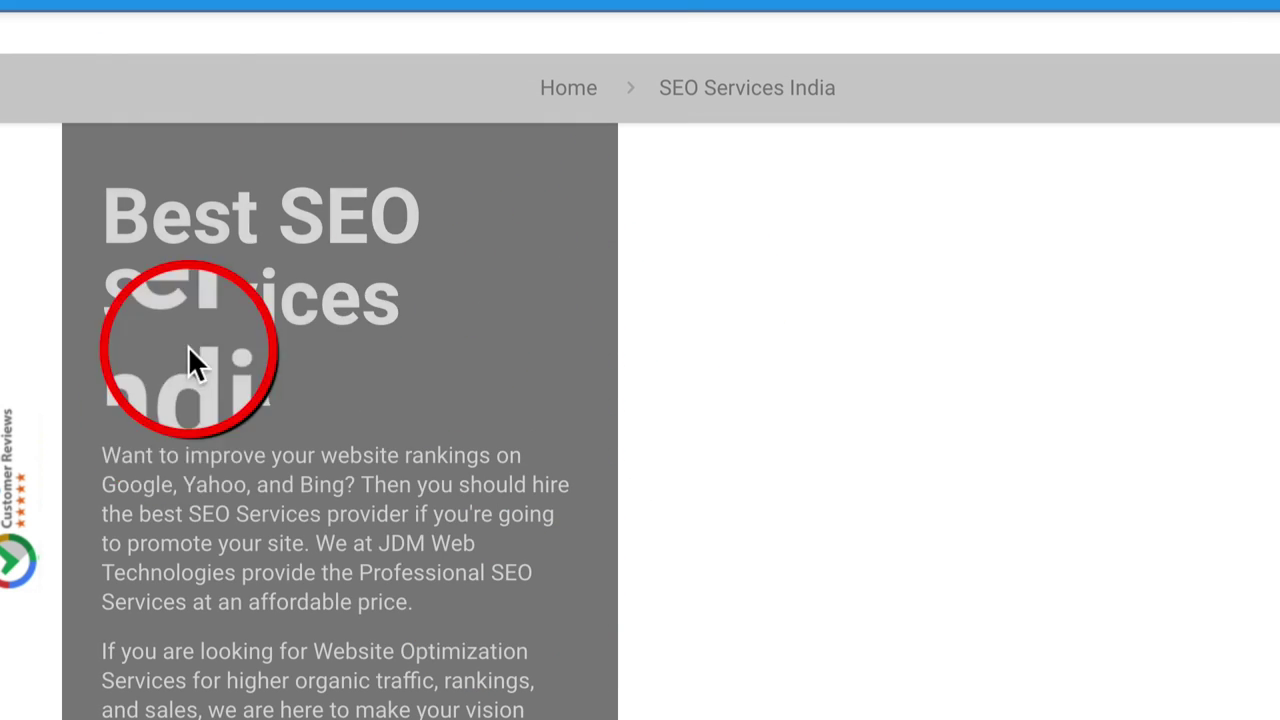
Scroll through JDM Web Technologies' Best SEO Services India page and back up.
{"action": "scroll", "coordinate": [468, 610], "scroll_direction": "down", "scroll_amount": 5}
{"action": "scroll", "coordinate": [495, 460], "scroll_direction": "down", "scroll_amount": 8}
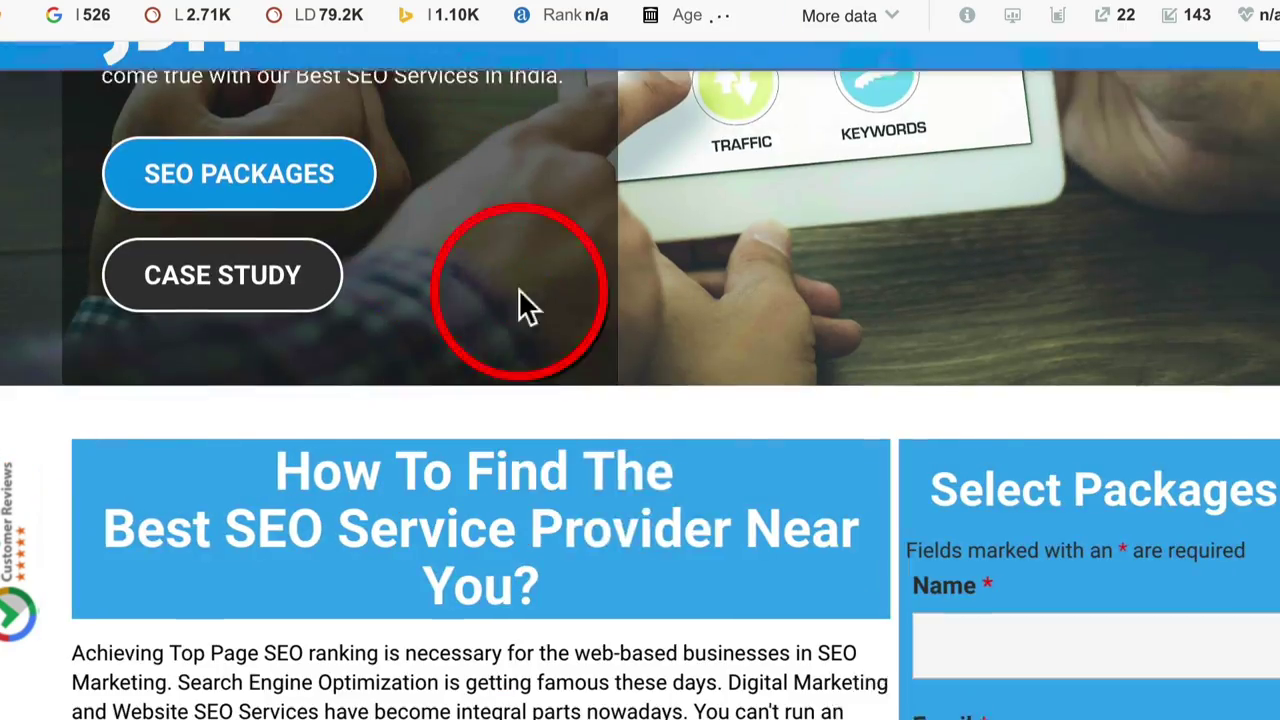
{"action": "scroll", "coordinate": [647, 569], "scroll_direction": "down", "scroll_amount": 5}
{"action": "scroll", "coordinate": [646, 569], "scroll_direction": "up", "scroll_amount": 5}
{"action": "scroll", "coordinate": [648, 530], "scroll_direction": "up", "scroll_amount": 8}
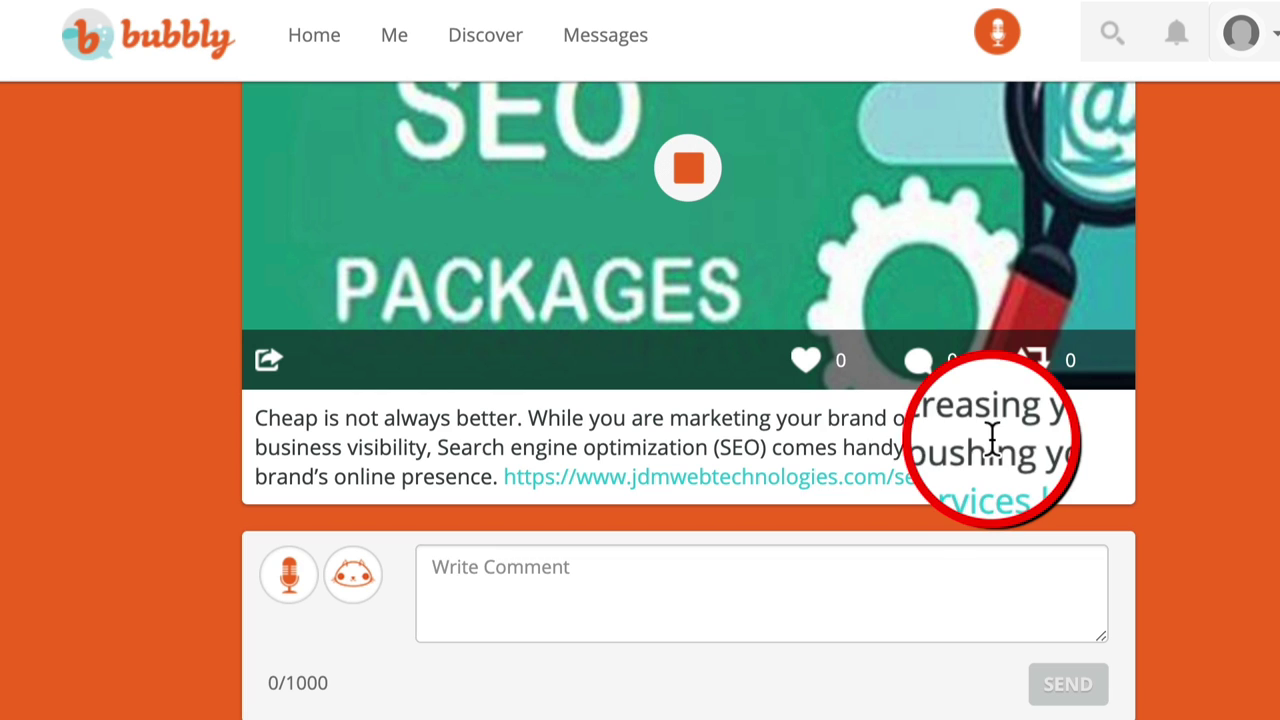
{"action": "left_click", "coordinate": [485, 570]}
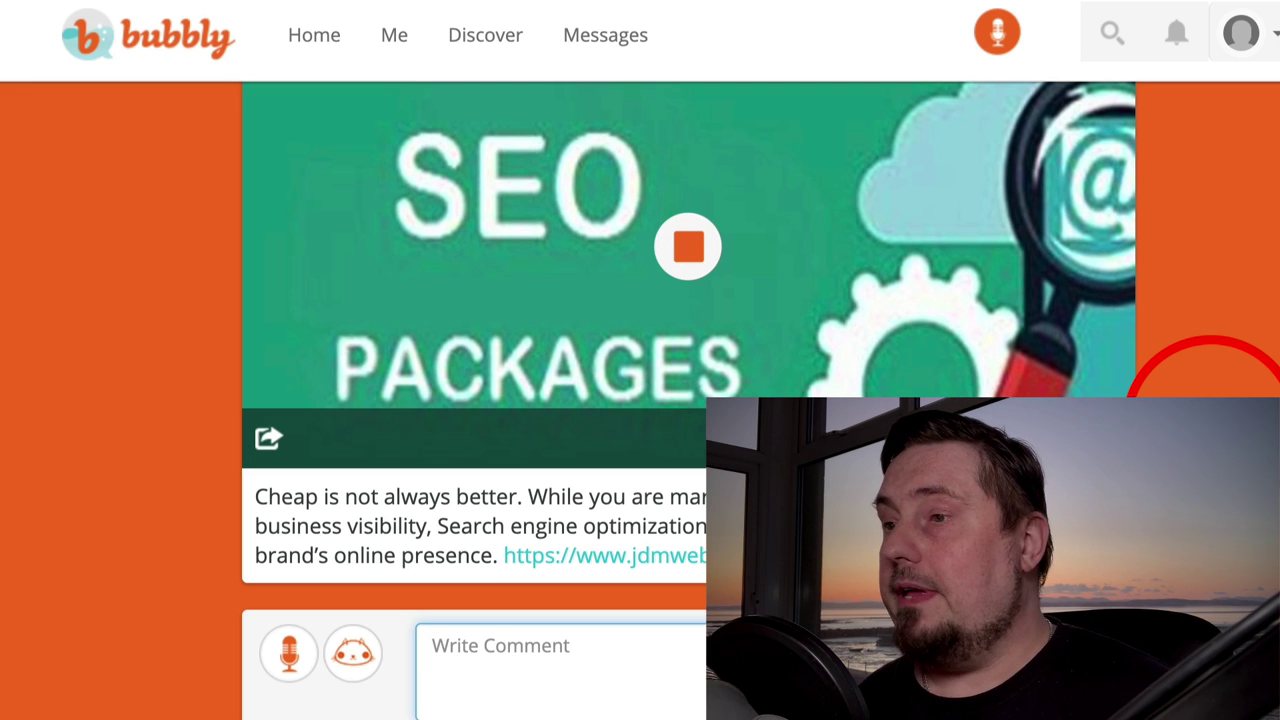
{"action": "scroll", "coordinate": [540, 550], "scroll_direction": "down", "scroll_amount": 1}
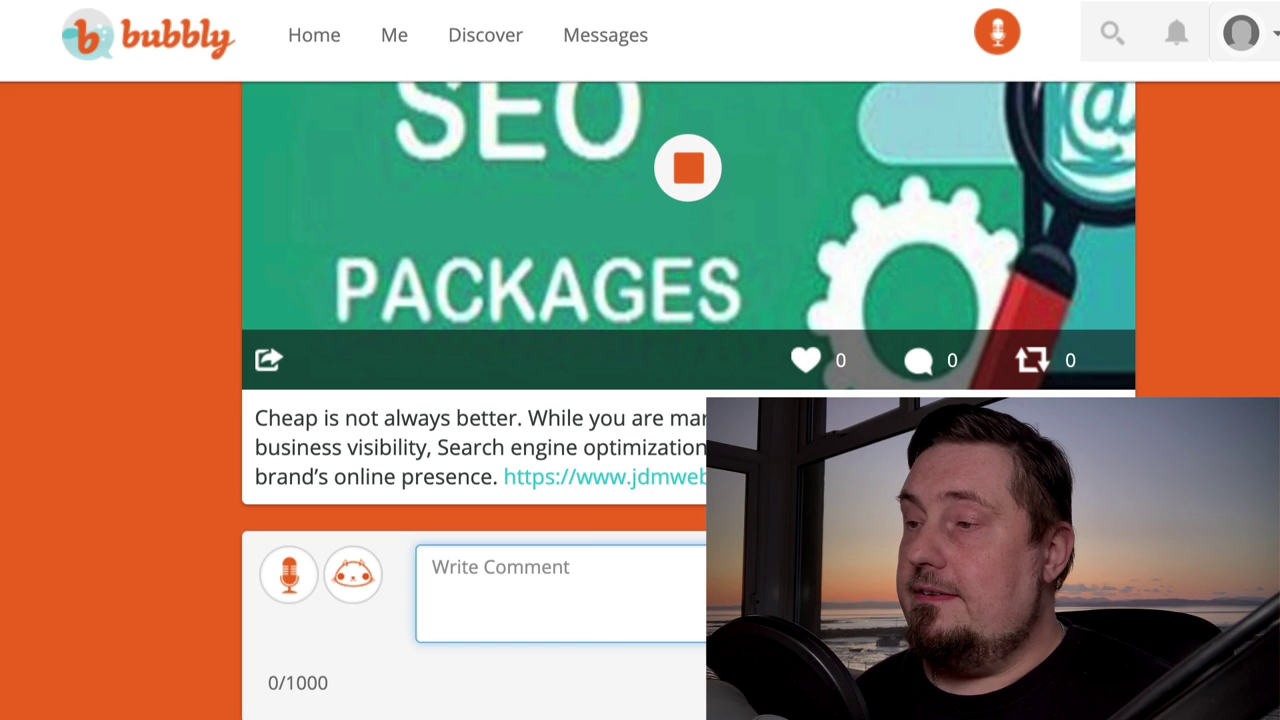
{"action": "left_click", "coordinate": [601, 603]}
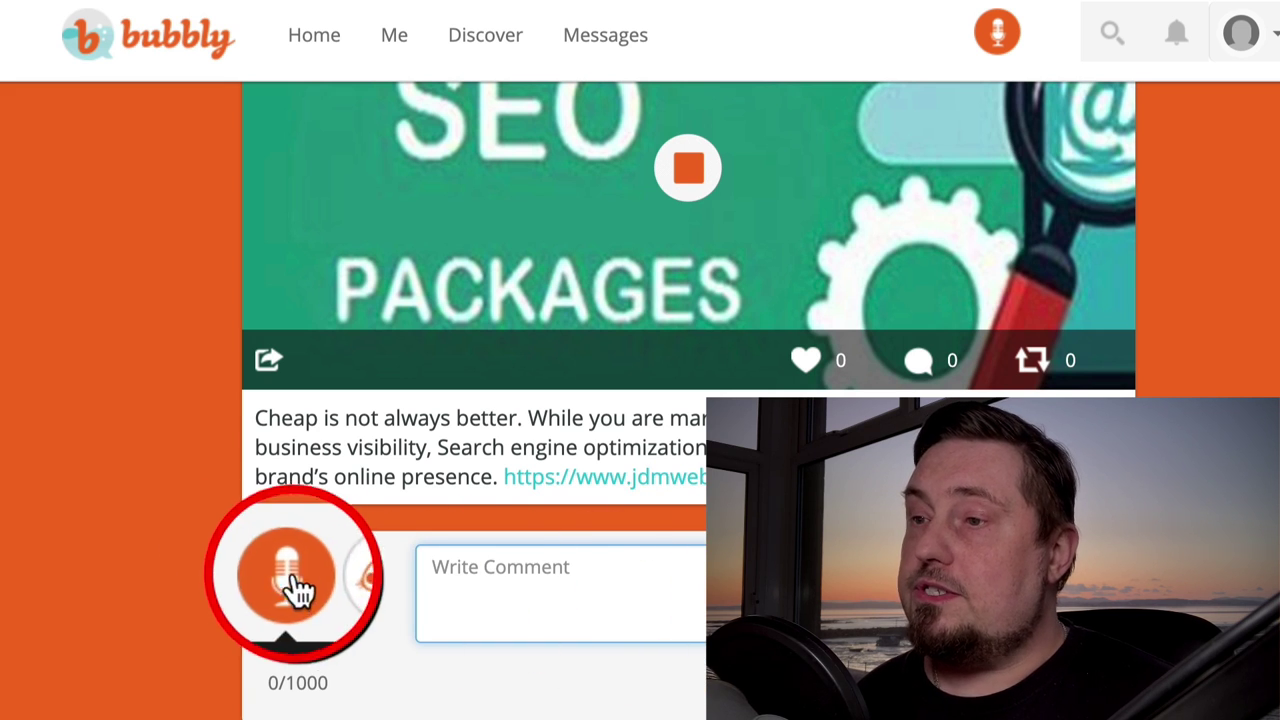
{"action": "type", "text": "t here"}
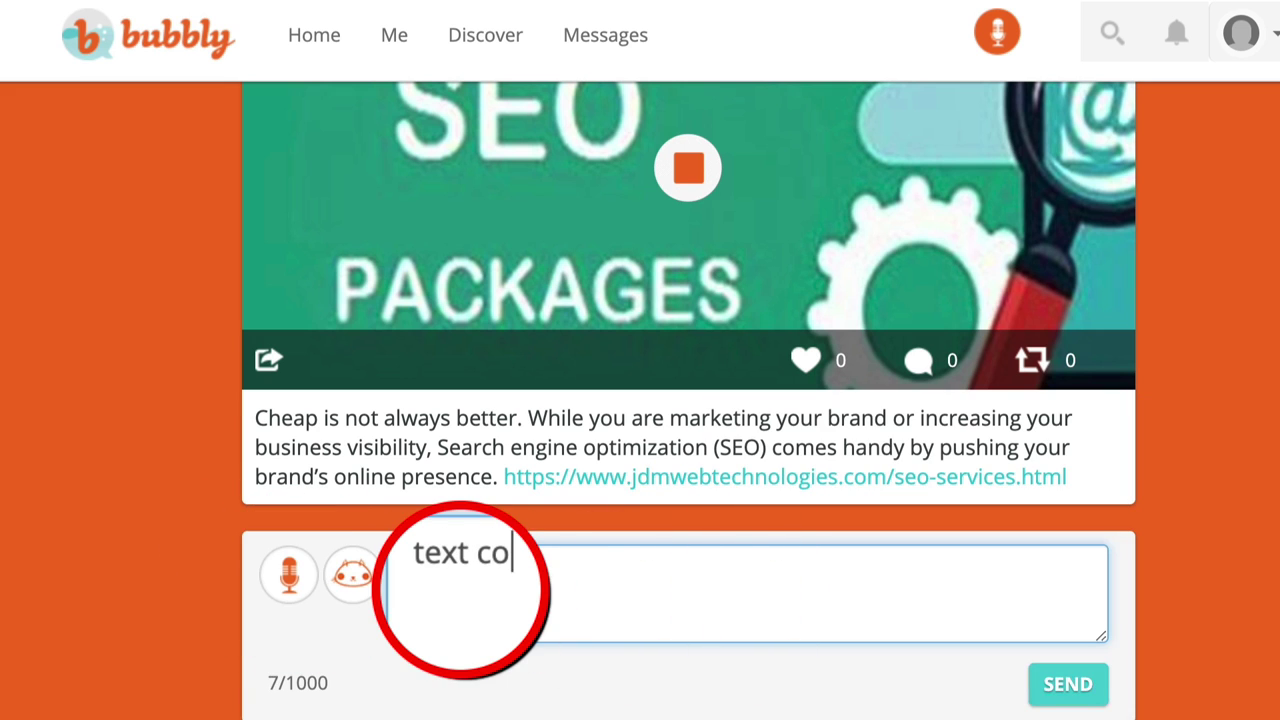
{"action": "type", "text": "!"}
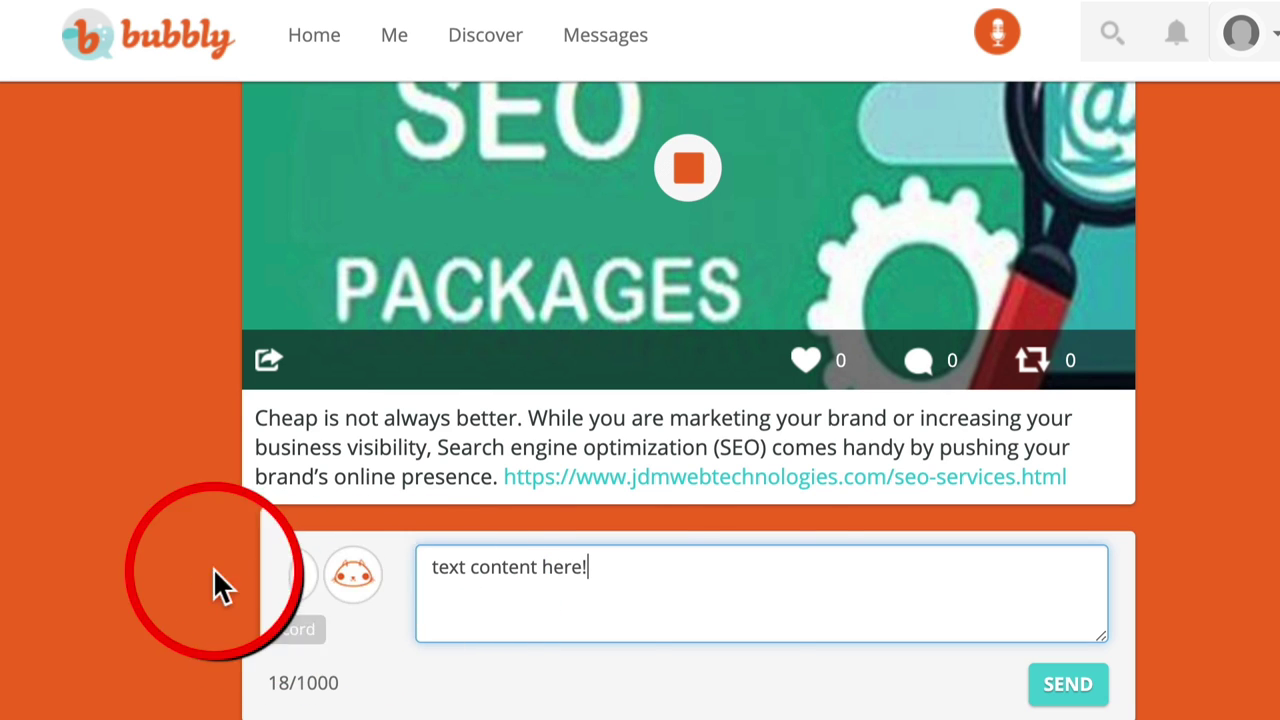
{"action": "left_click_drag", "start_coordinate": [723, 577], "coordinate": [372, 572]}
{"action": "key", "text": "BackSpace"}
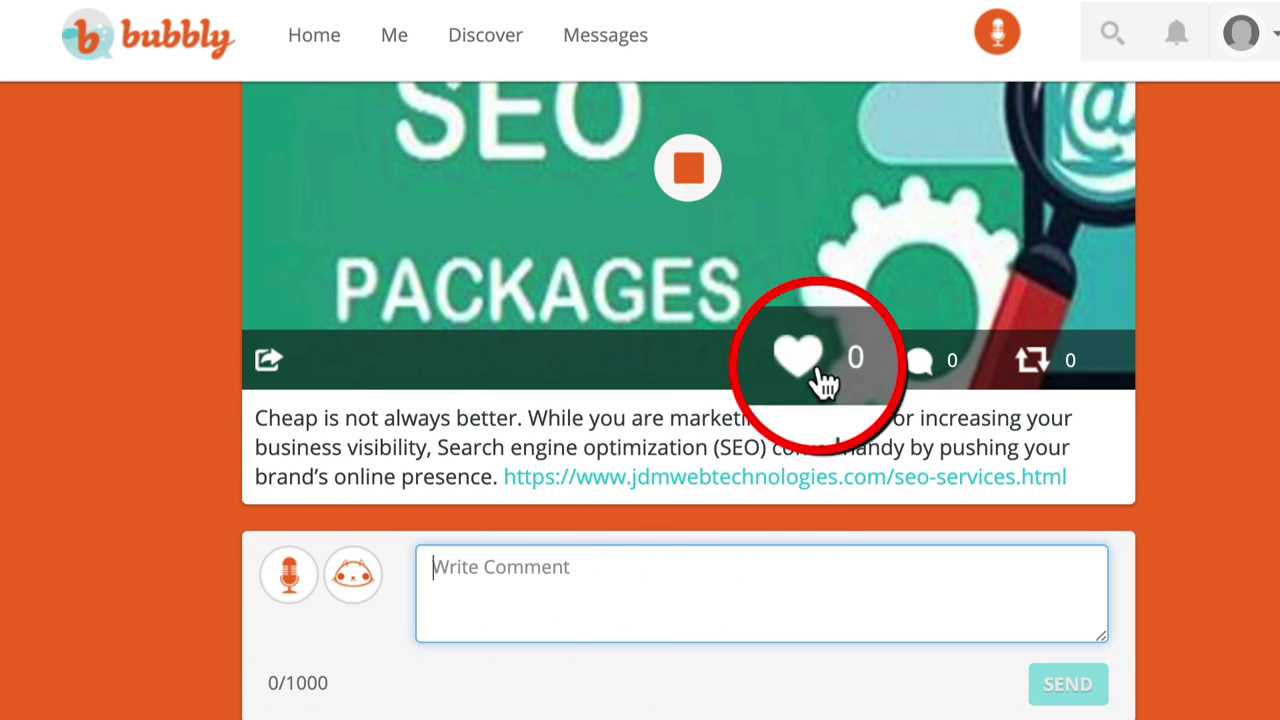
{"action": "scroll", "coordinate": [814, 366], "scroll_direction": "up", "scroll_amount": 1}
{"action": "scroll", "coordinate": [737, 237], "scroll_direction": "up", "scroll_amount": 2}
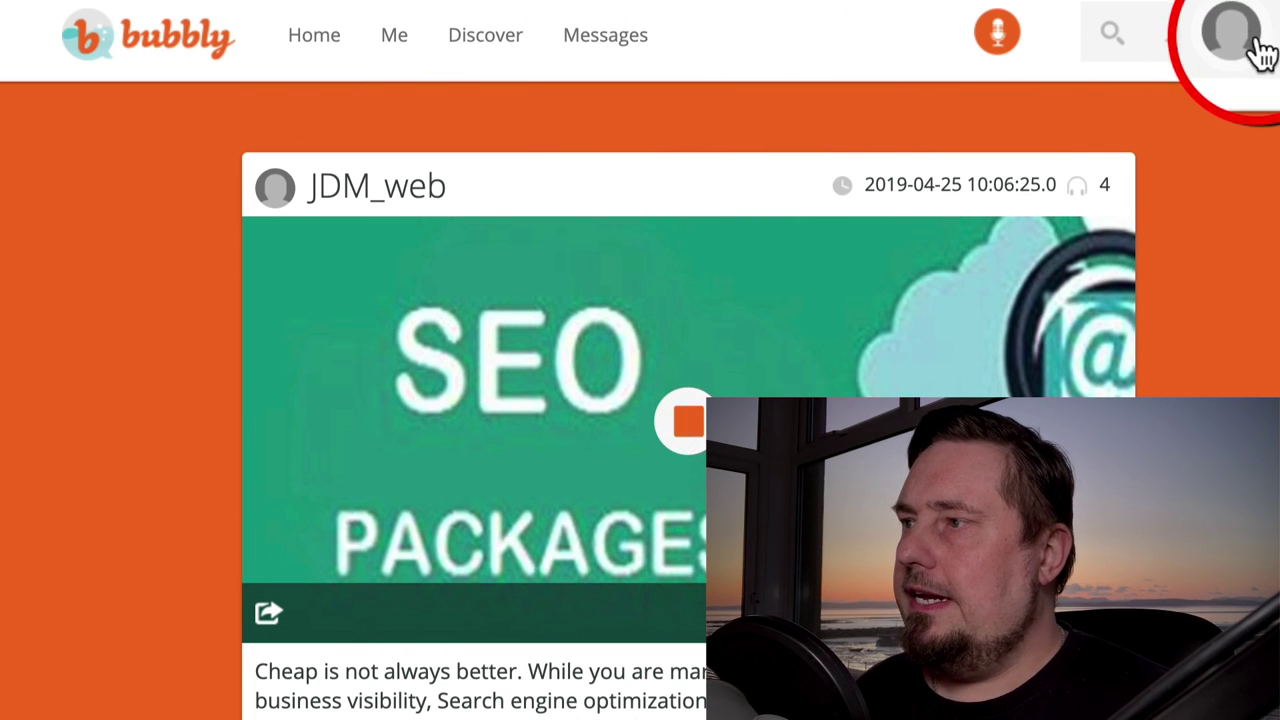
Browse the account settings from the avatar menu, then view your own empty profile.
{"action": "left_click", "coordinate": [1245, 35]}
{"action": "left_click", "coordinate": [1170, 92]}
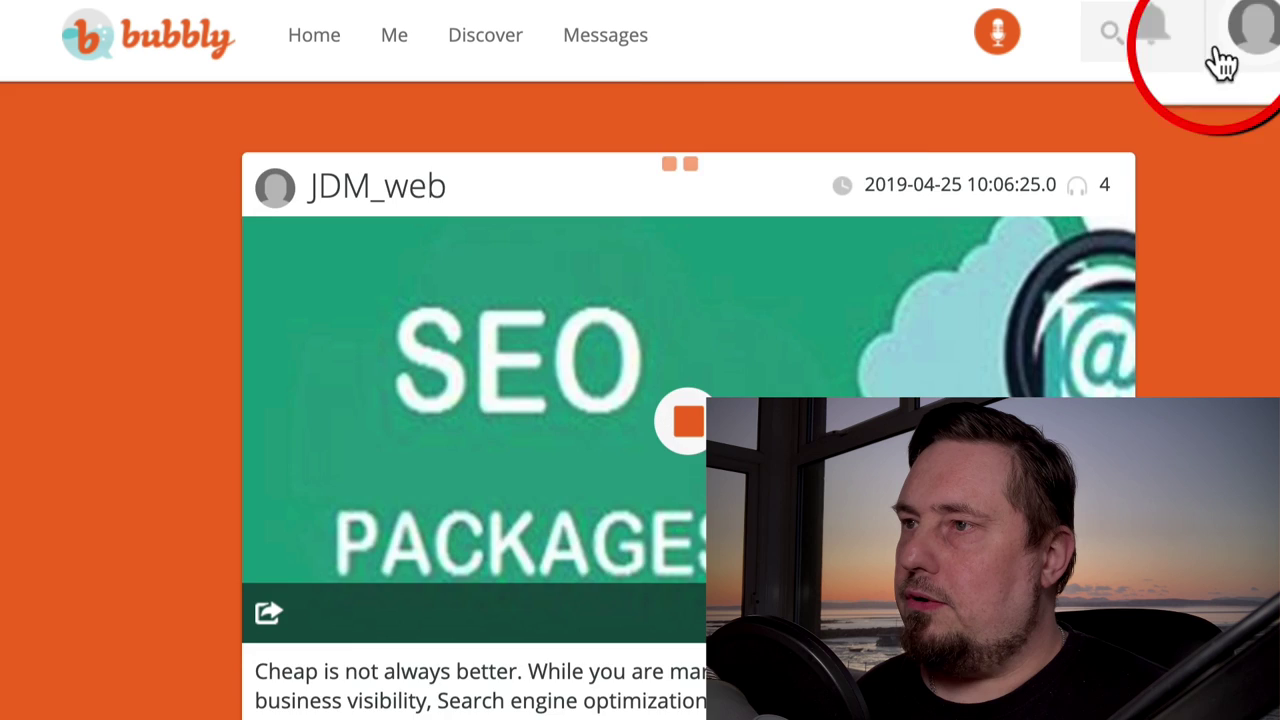
{"action": "scroll", "coordinate": [805, 385], "scroll_direction": "down", "scroll_amount": 1}
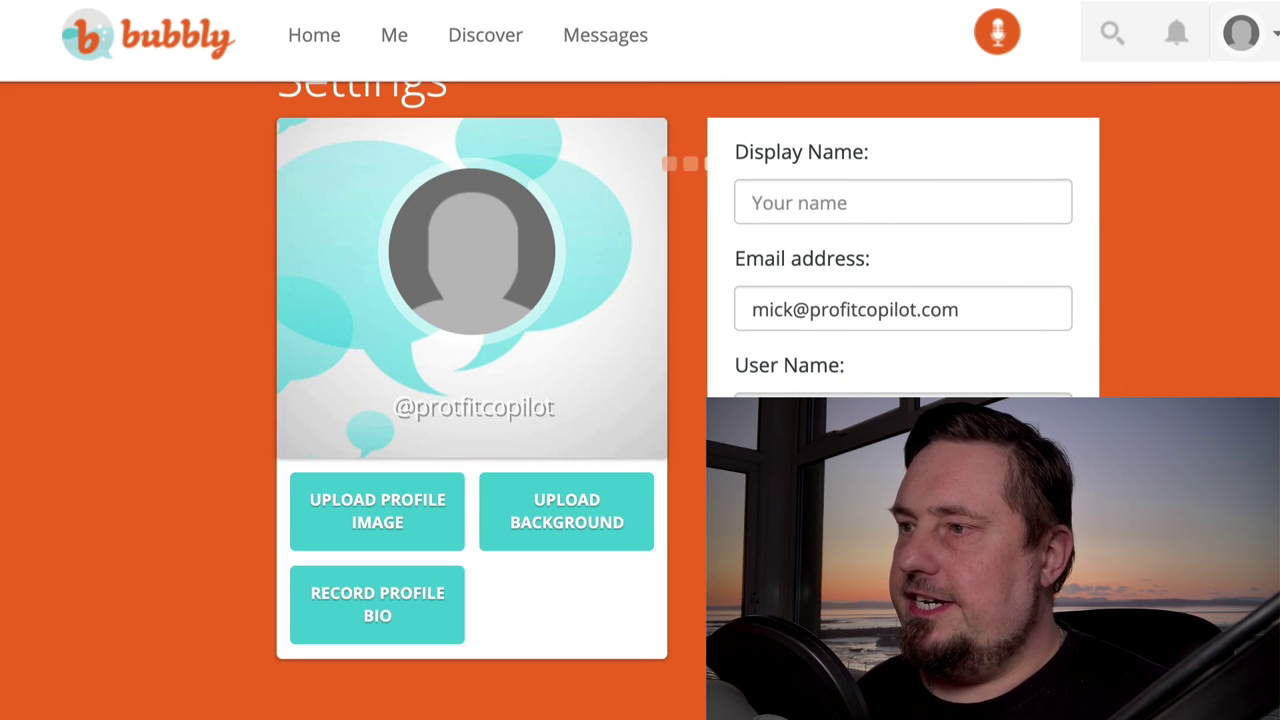
{"action": "scroll", "coordinate": [409, 471], "scroll_direction": "up", "scroll_amount": 2}
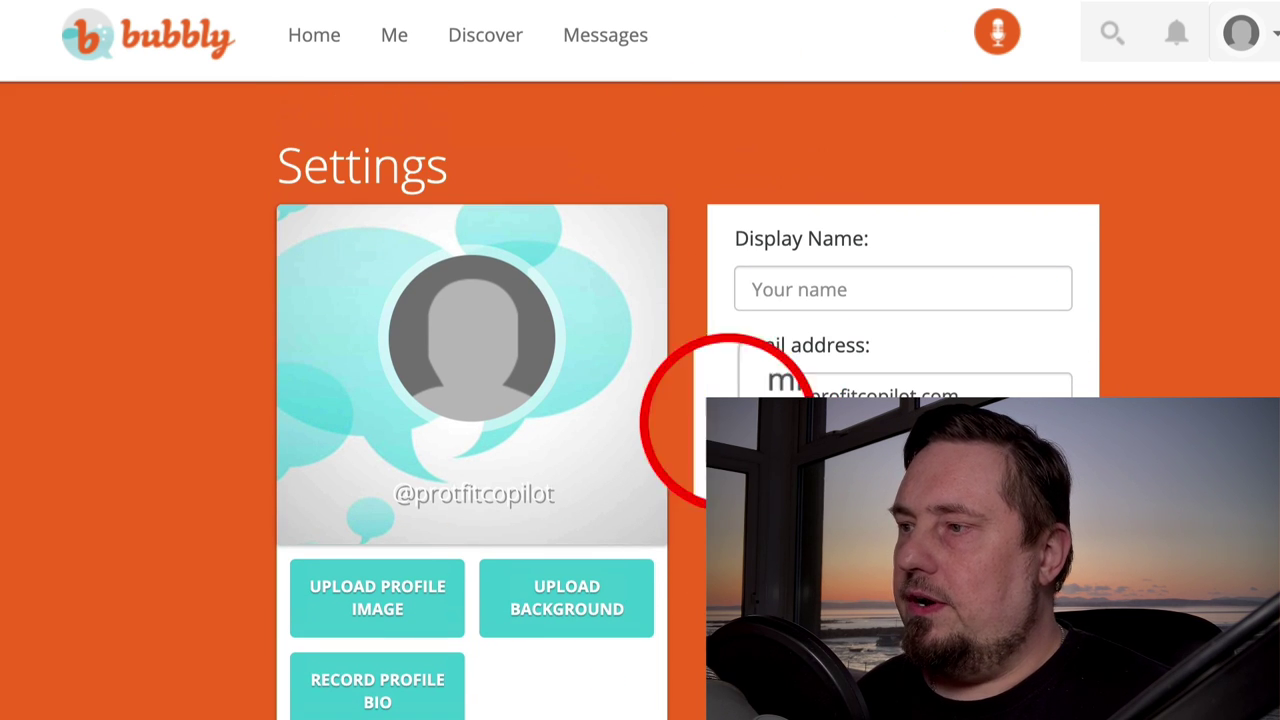
{"action": "scroll", "coordinate": [840, 312], "scroll_direction": "down", "scroll_amount": 1}
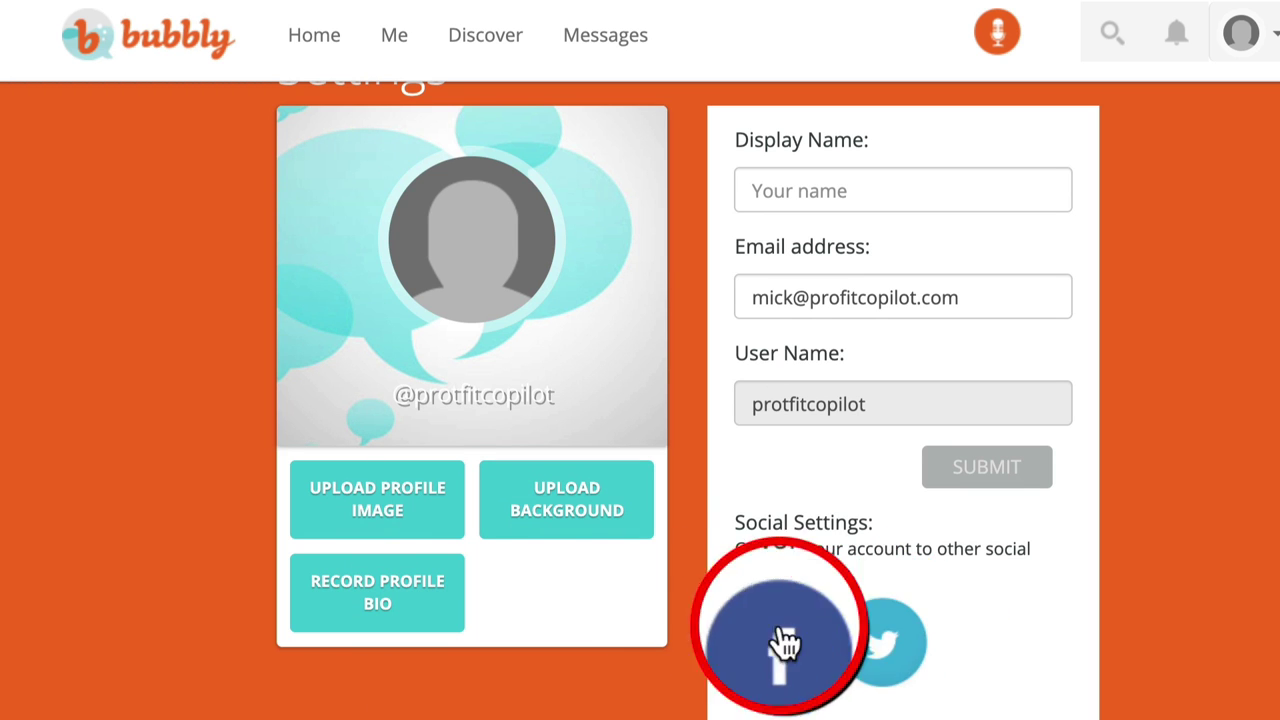
{"action": "scroll", "coordinate": [890, 540], "scroll_direction": "up", "scroll_amount": 1}
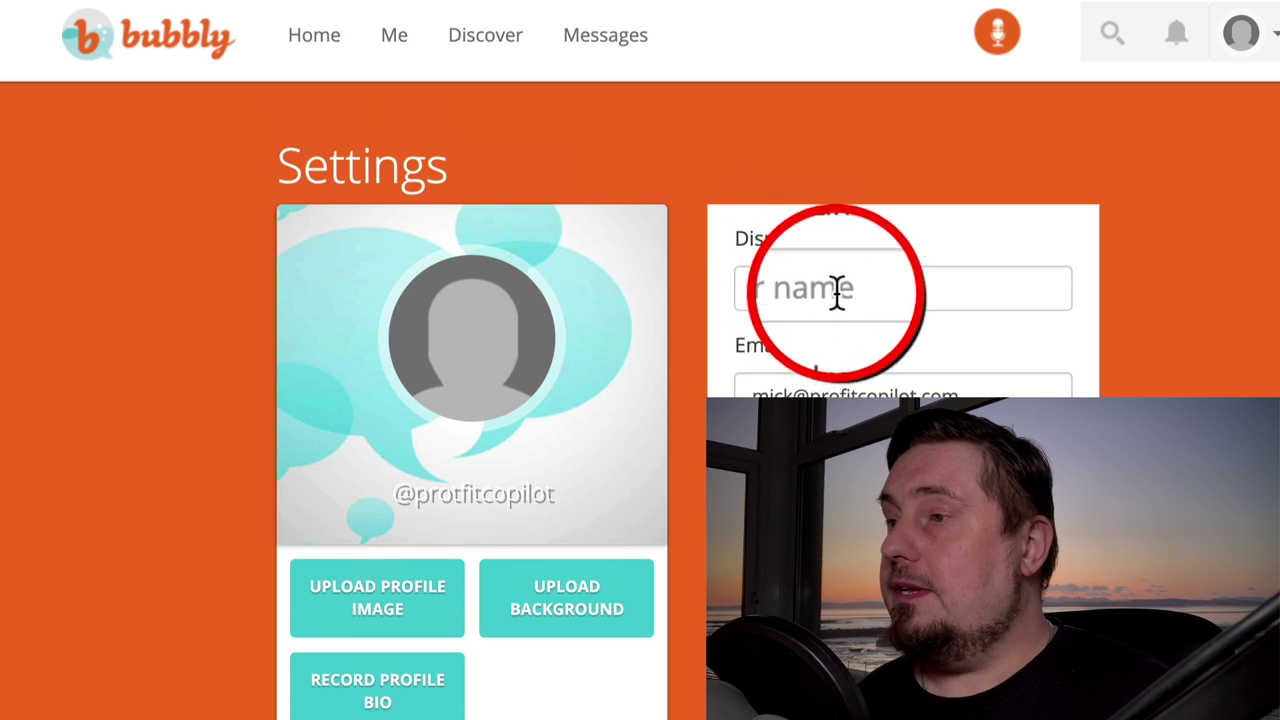
{"action": "left_click", "coordinate": [405, 55]}
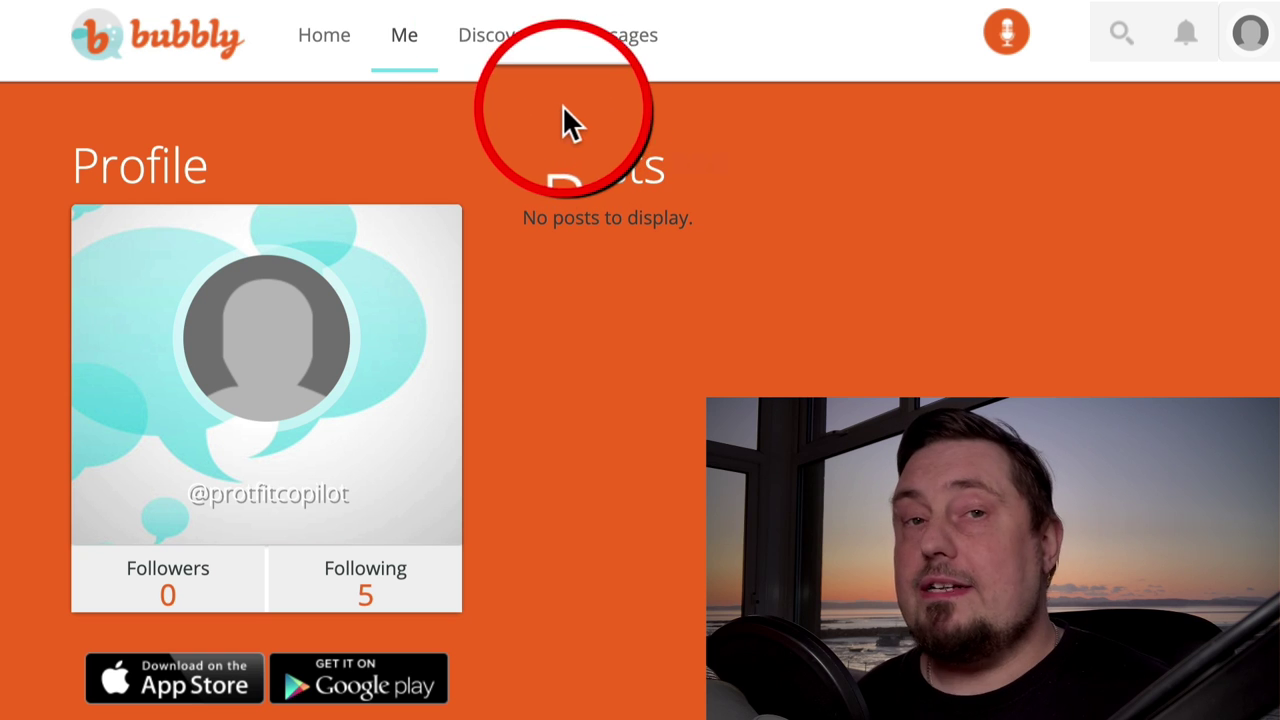
Open Discover and scroll through top users, trending posts and hashtag category rows.
{"action": "left_click", "coordinate": [492, 80]}
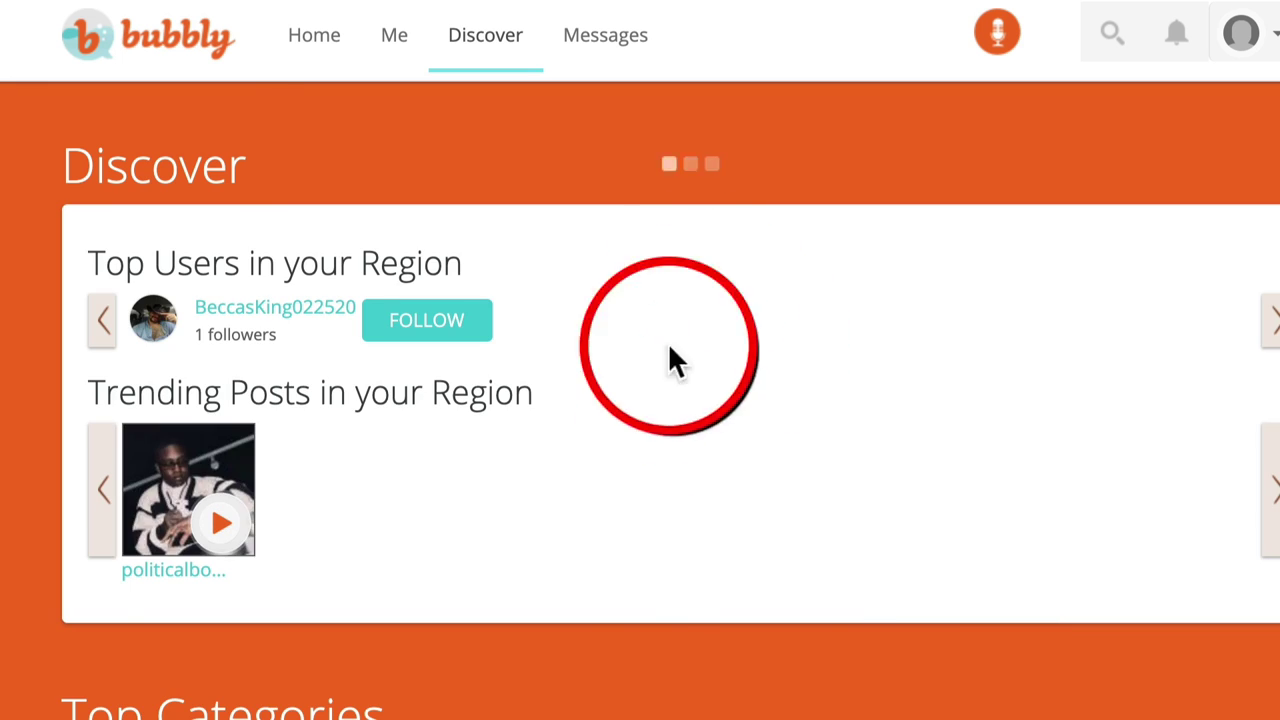
{"action": "scroll", "coordinate": [660, 380], "scroll_direction": "down", "scroll_amount": 5}
{"action": "scroll", "coordinate": [640, 440], "scroll_direction": "down", "scroll_amount": 1}
{"action": "scroll", "coordinate": [664, 542], "scroll_direction": "down", "scroll_amount": 3}
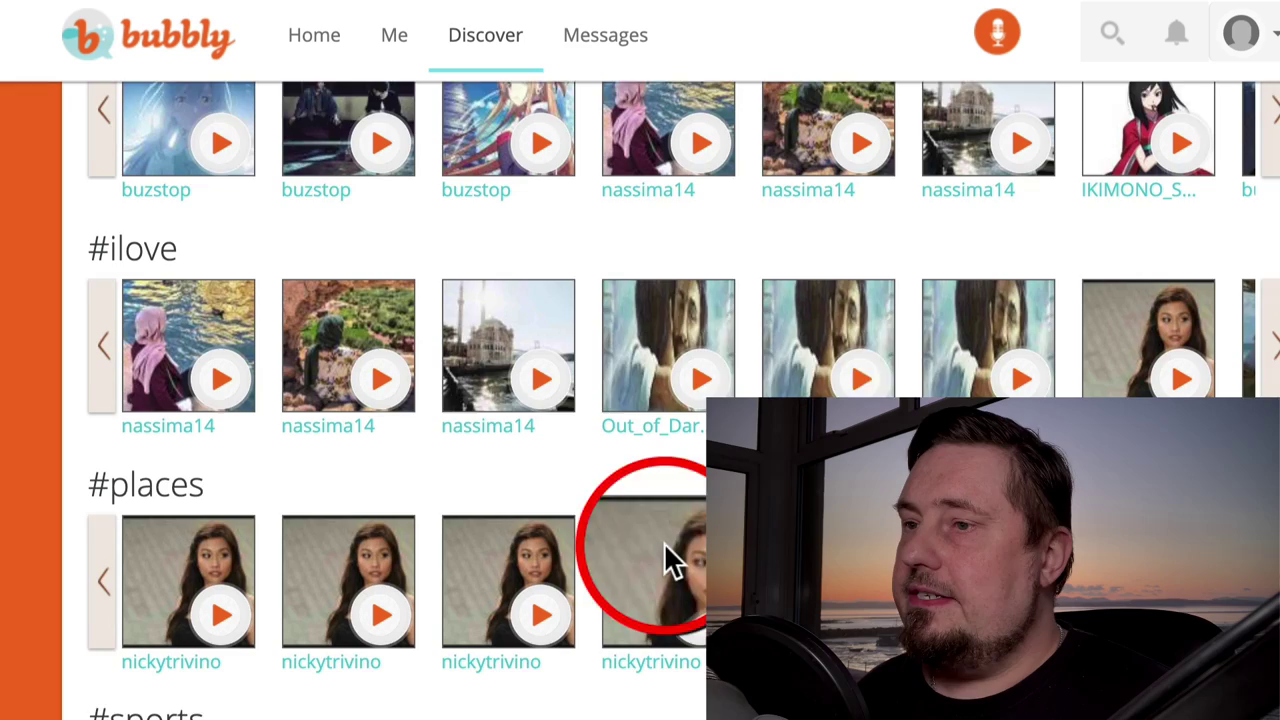
{"action": "scroll", "coordinate": [694, 551], "scroll_direction": "down", "scroll_amount": 4}
{"action": "scroll", "coordinate": [694, 551], "scroll_direction": "down", "scroll_amount": 3}
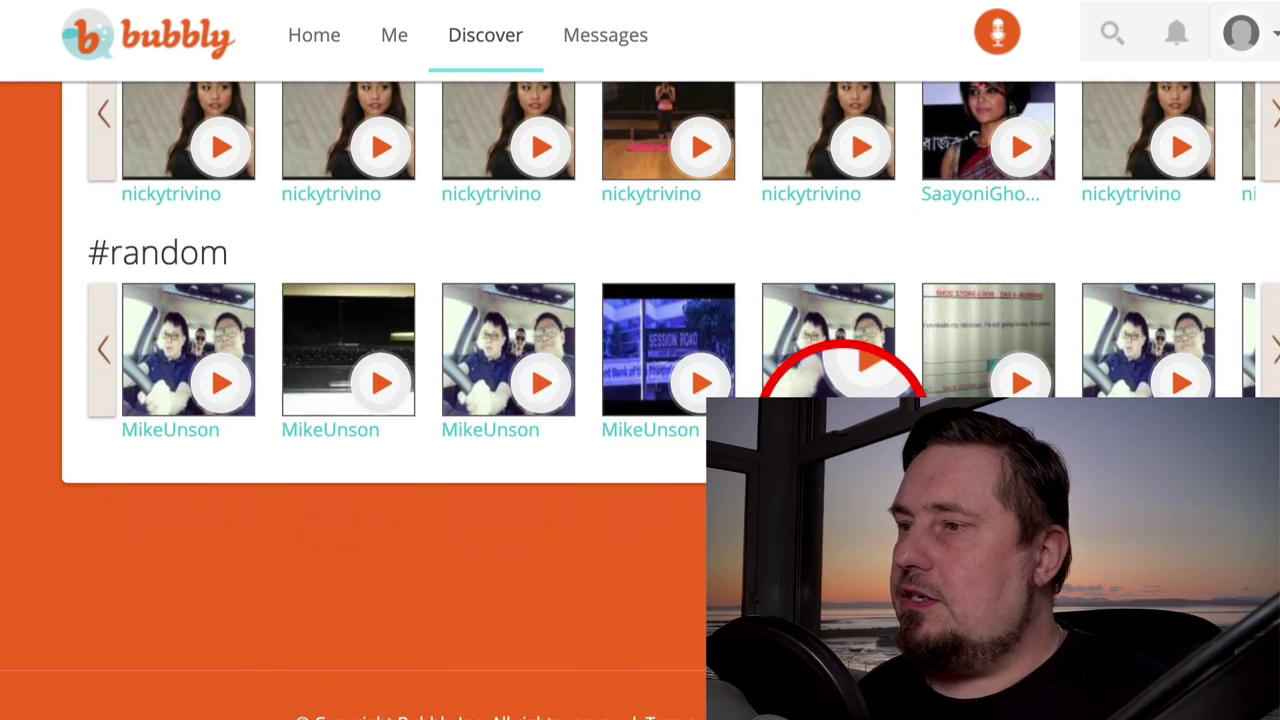
{"action": "scroll", "coordinate": [700, 340], "scroll_direction": "up", "scroll_amount": 3}
{"action": "scroll", "coordinate": [694, 243], "scroll_direction": "up", "scroll_amount": 4}
{"action": "scroll", "coordinate": [700, 300], "scroll_direction": "up", "scroll_amount": 4}
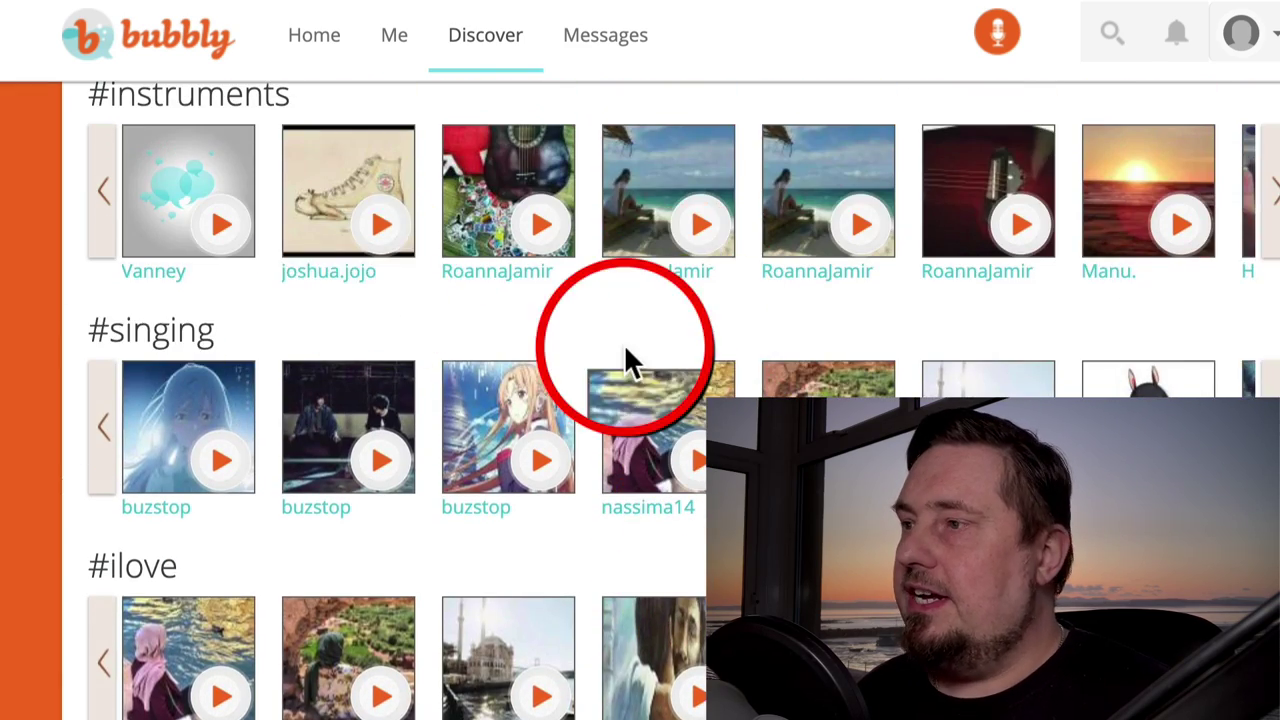
{"action": "scroll", "coordinate": [540, 340], "scroll_direction": "up", "scroll_amount": 3}
{"action": "scroll", "coordinate": [160, 345], "scroll_direction": "up", "scroll_amount": 1}
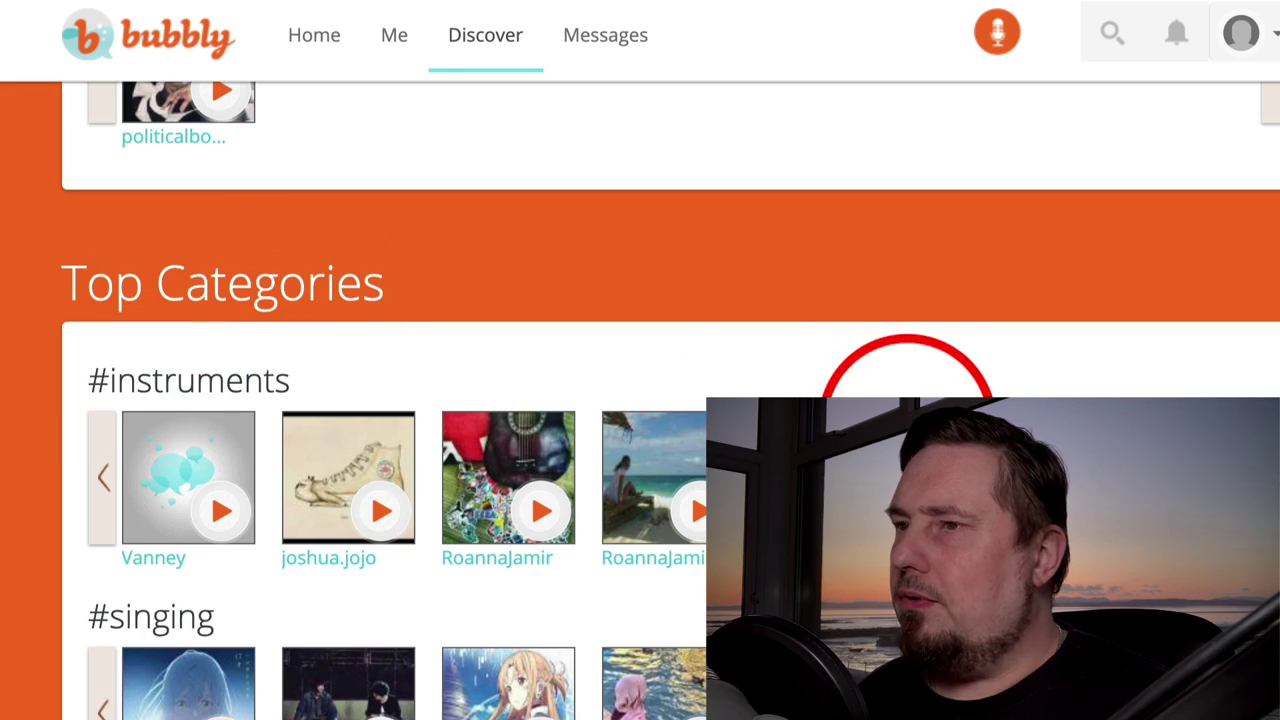
{"action": "scroll", "coordinate": [414, 323], "scroll_direction": "up", "scroll_amount": 2}
{"action": "scroll", "coordinate": [400, 480], "scroll_direction": "down", "scroll_amount": 1}
{"action": "scroll", "coordinate": [491, 523], "scroll_direction": "down", "scroll_amount": 8}
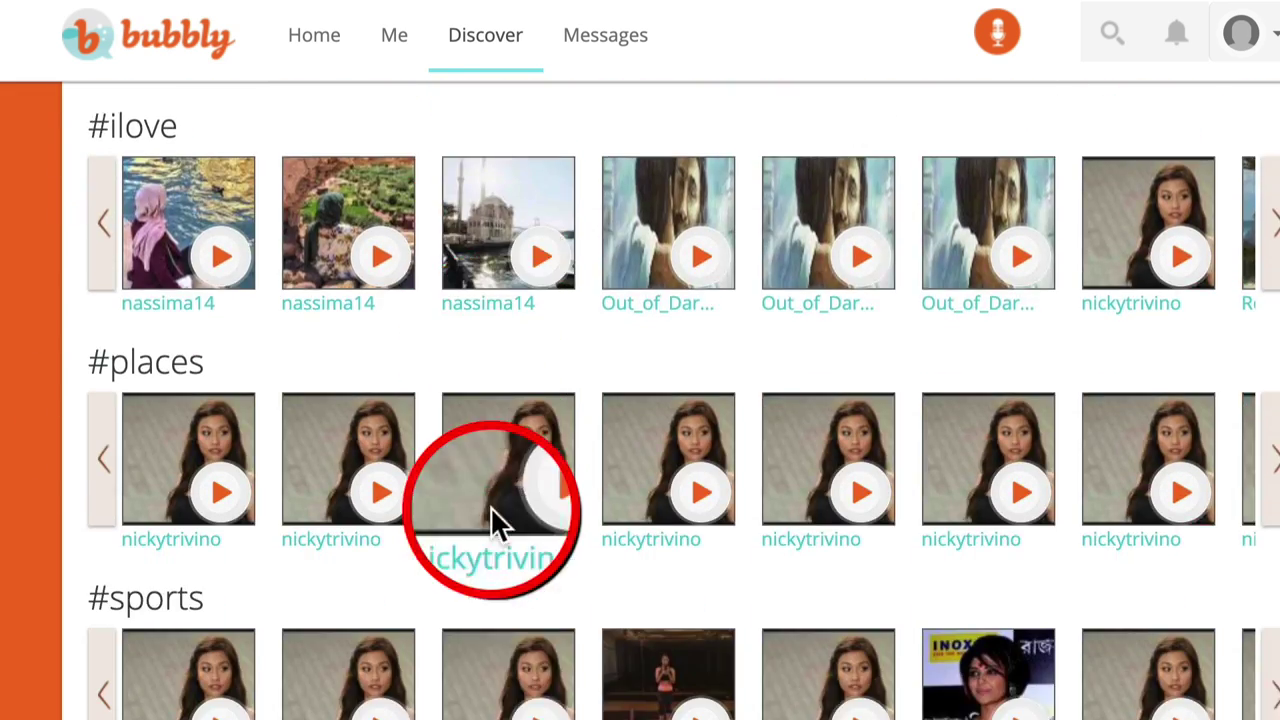
{"action": "scroll", "coordinate": [491, 523], "scroll_direction": "down", "scroll_amount": 6}
{"action": "scroll", "coordinate": [514, 271], "scroll_direction": "up", "scroll_amount": 9}
{"action": "scroll", "coordinate": [512, 380], "scroll_direction": "up", "scroll_amount": 7}
{"action": "scroll", "coordinate": [512, 330], "scroll_direction": "up", "scroll_amount": 2}
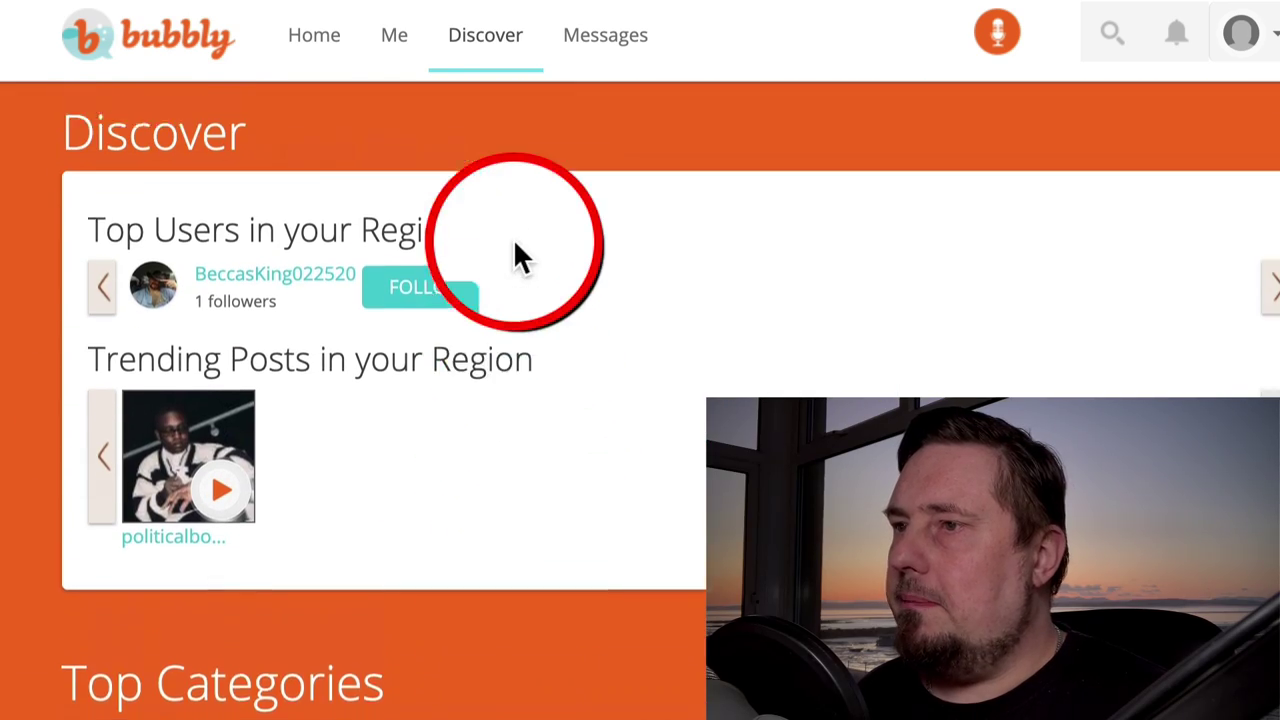
Go to Messages, then open the Record Post dialog reporting no microphone detected.
{"action": "left_click", "coordinate": [605, 40]}
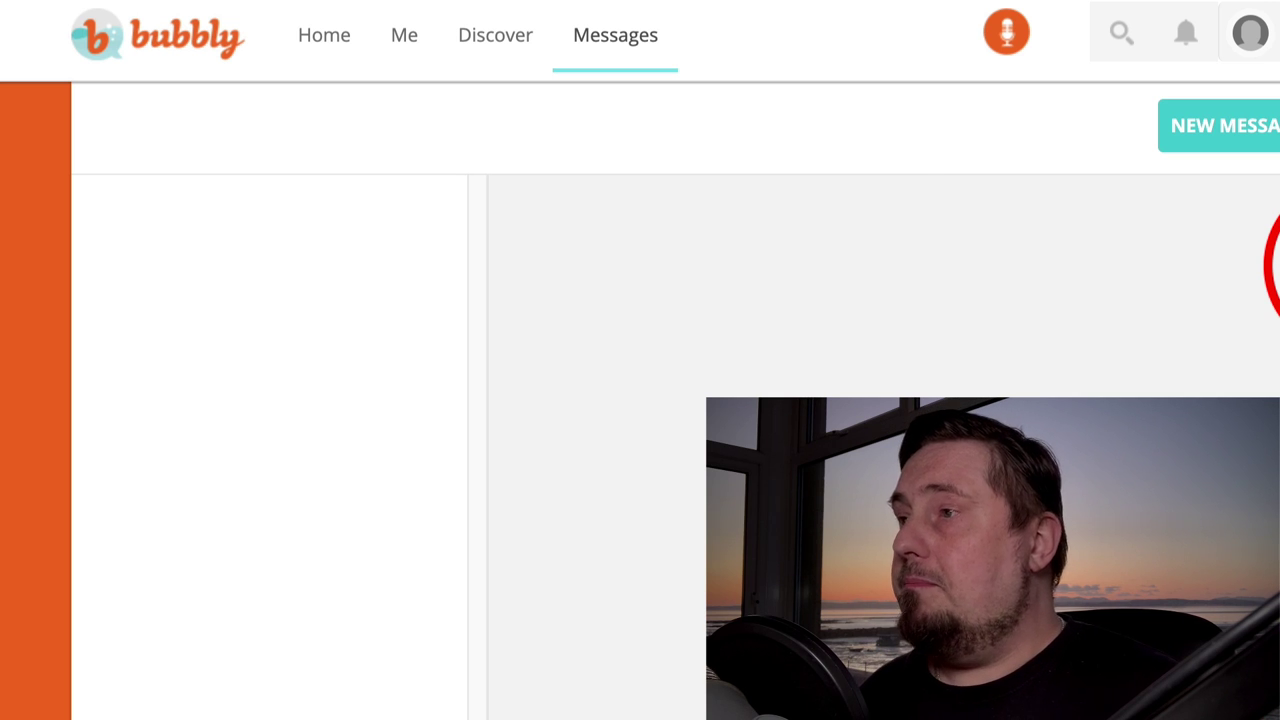
{"action": "left_click", "coordinate": [1003, 35]}
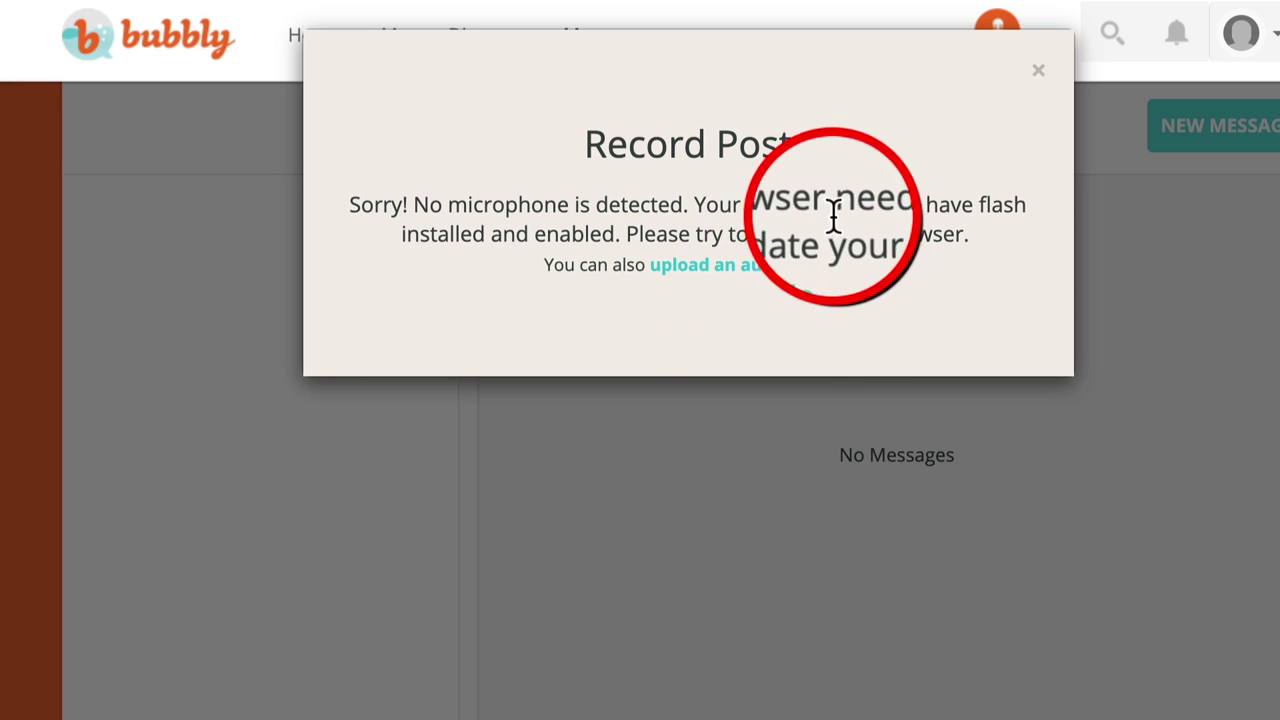
Upload testm4a.m4a as the post's audio and start the Post Description.
{"action": "left_click", "coordinate": [760, 278]}
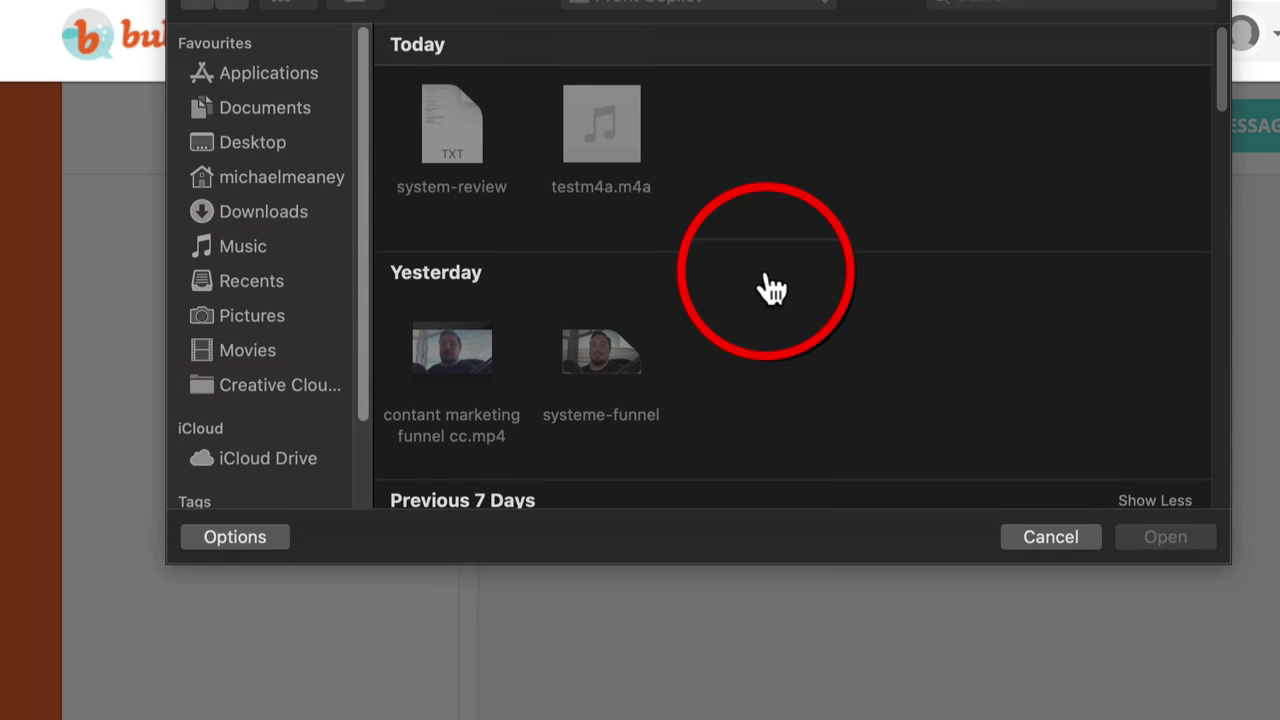
{"action": "left_click", "coordinate": [615, 215]}
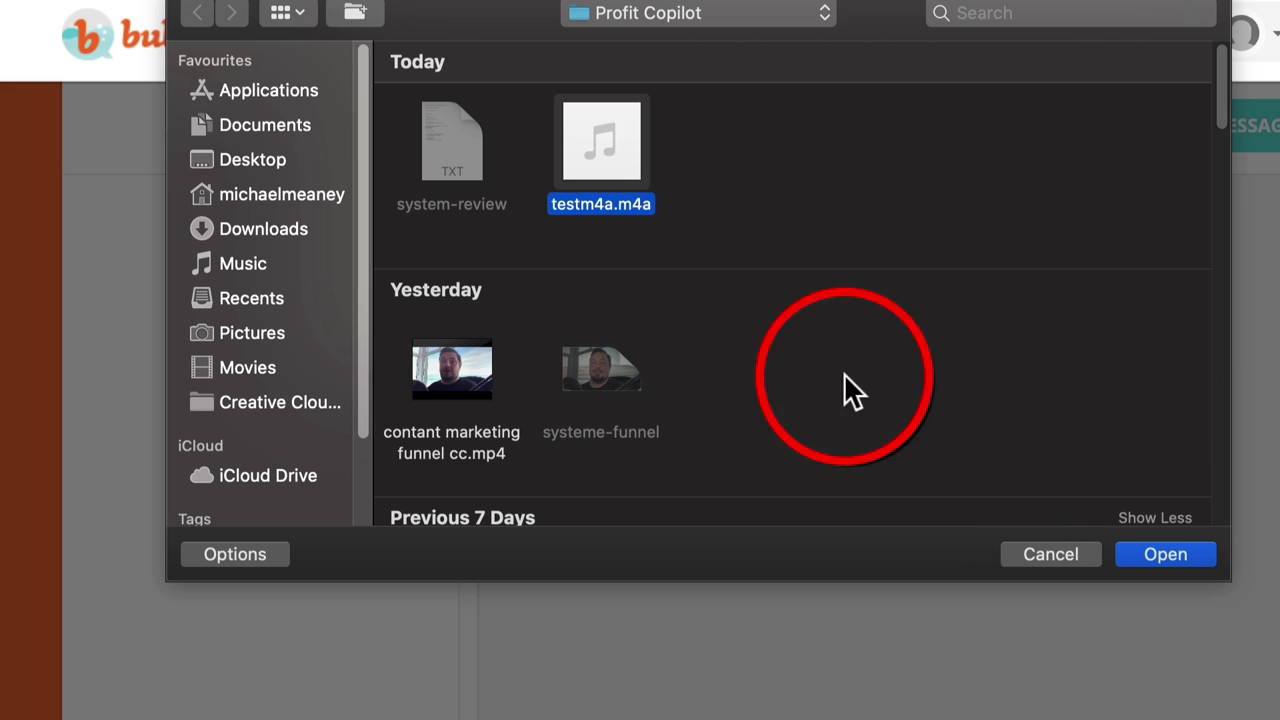
{"action": "left_click", "coordinate": [1166, 553]}
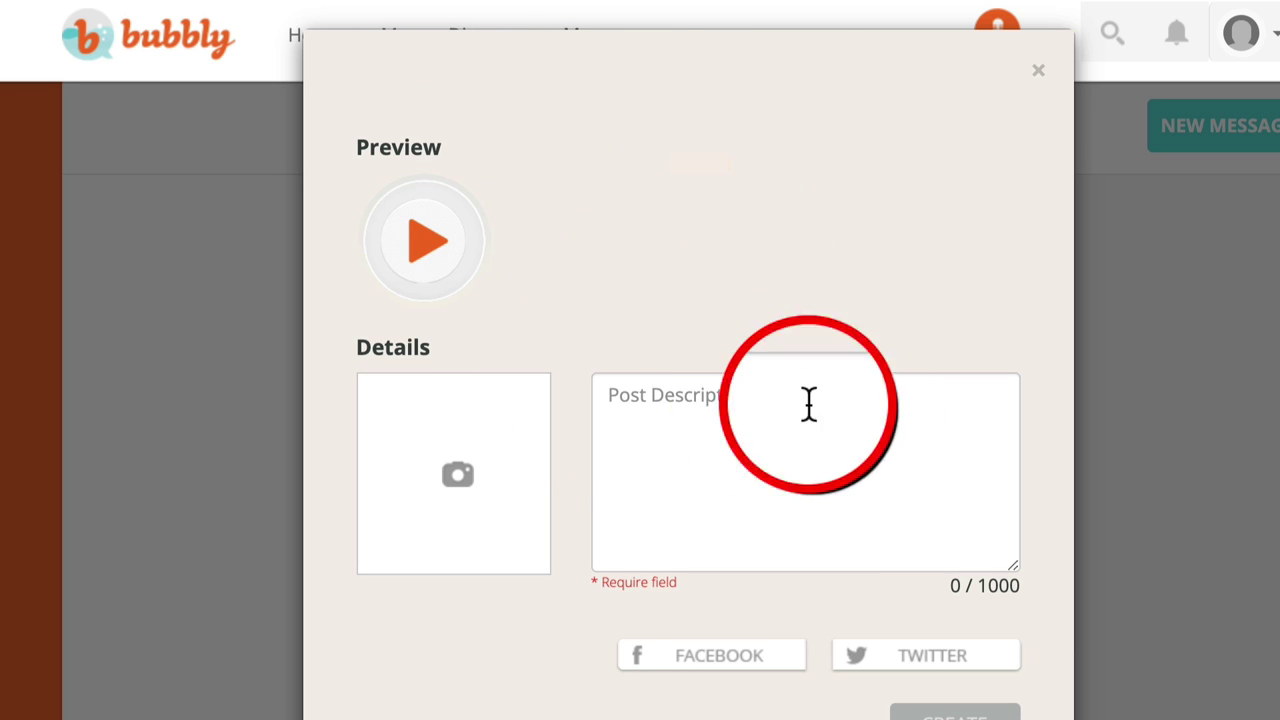
{"action": "left_click", "coordinate": [765, 418]}
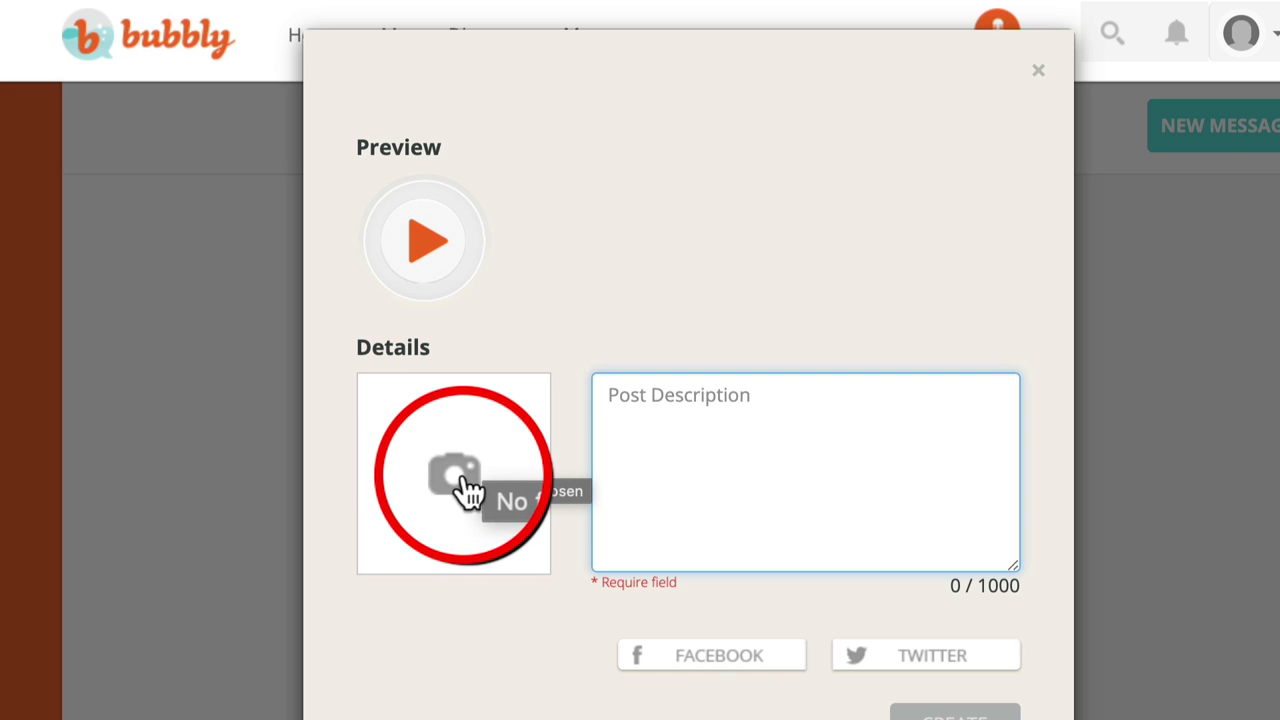
Choose EASY-CONTENT-MARKETING.jpg as the post image and agree to crop it.
{"action": "left_click", "coordinate": [465, 488]}
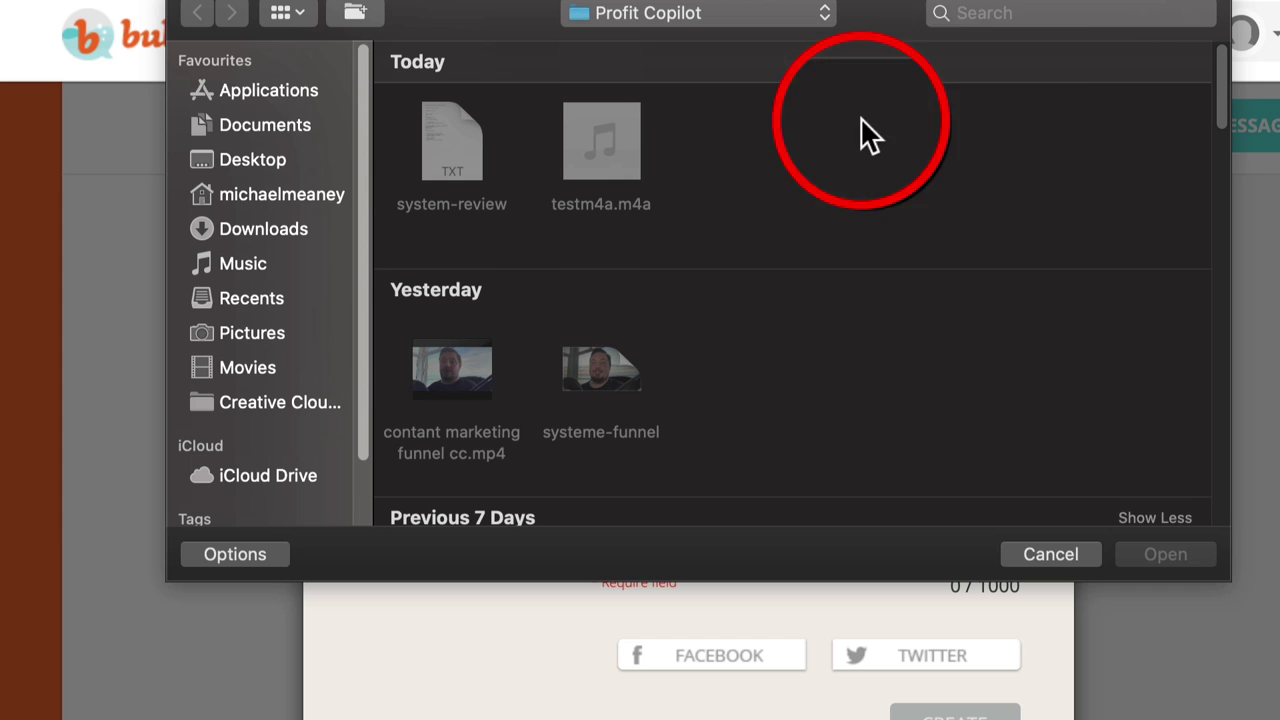
{"action": "scroll", "coordinate": [850, 270], "scroll_direction": "down", "scroll_amount": 5}
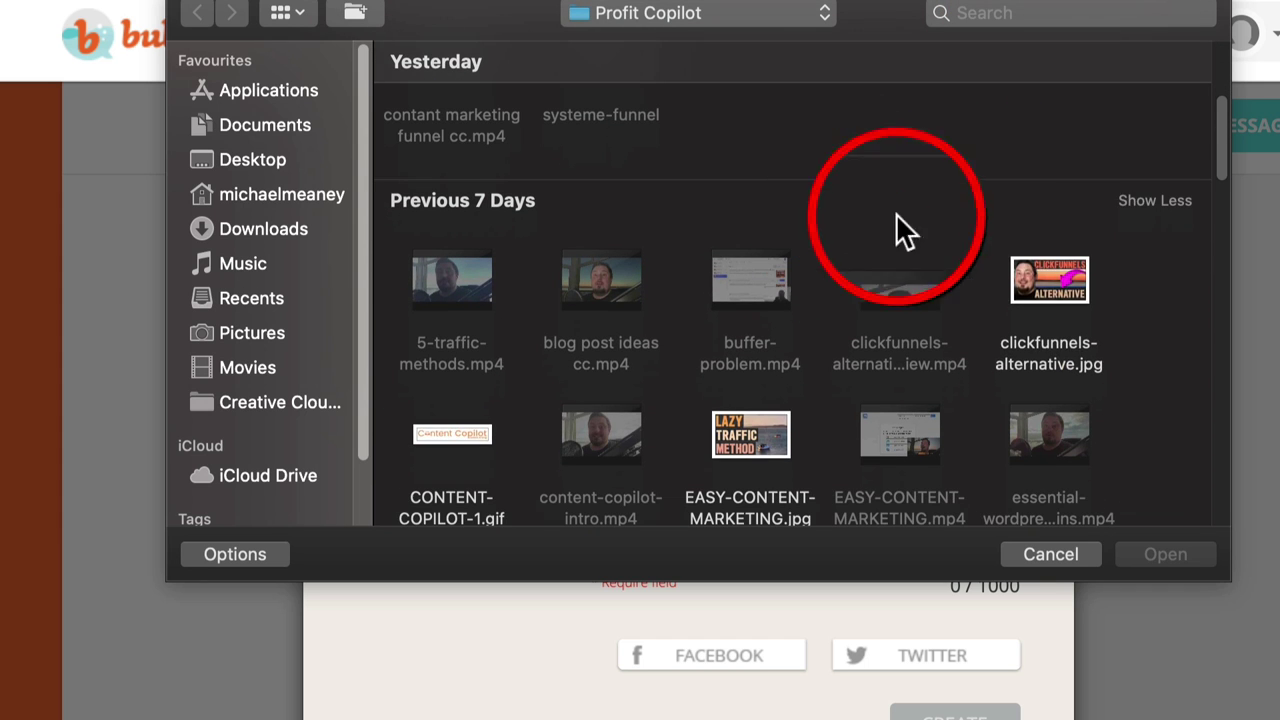
{"action": "left_click", "coordinate": [1062, 292]}
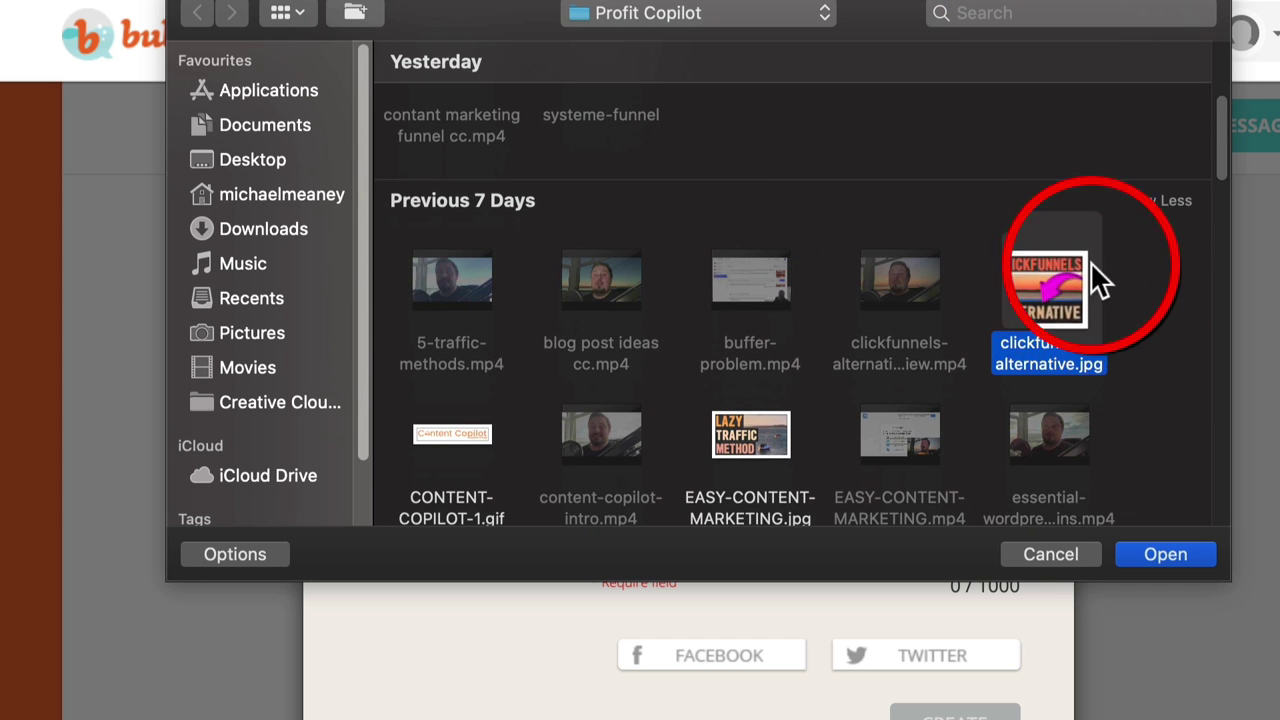
{"action": "left_click", "coordinate": [785, 445]}
{"action": "left_click", "coordinate": [1180, 556]}
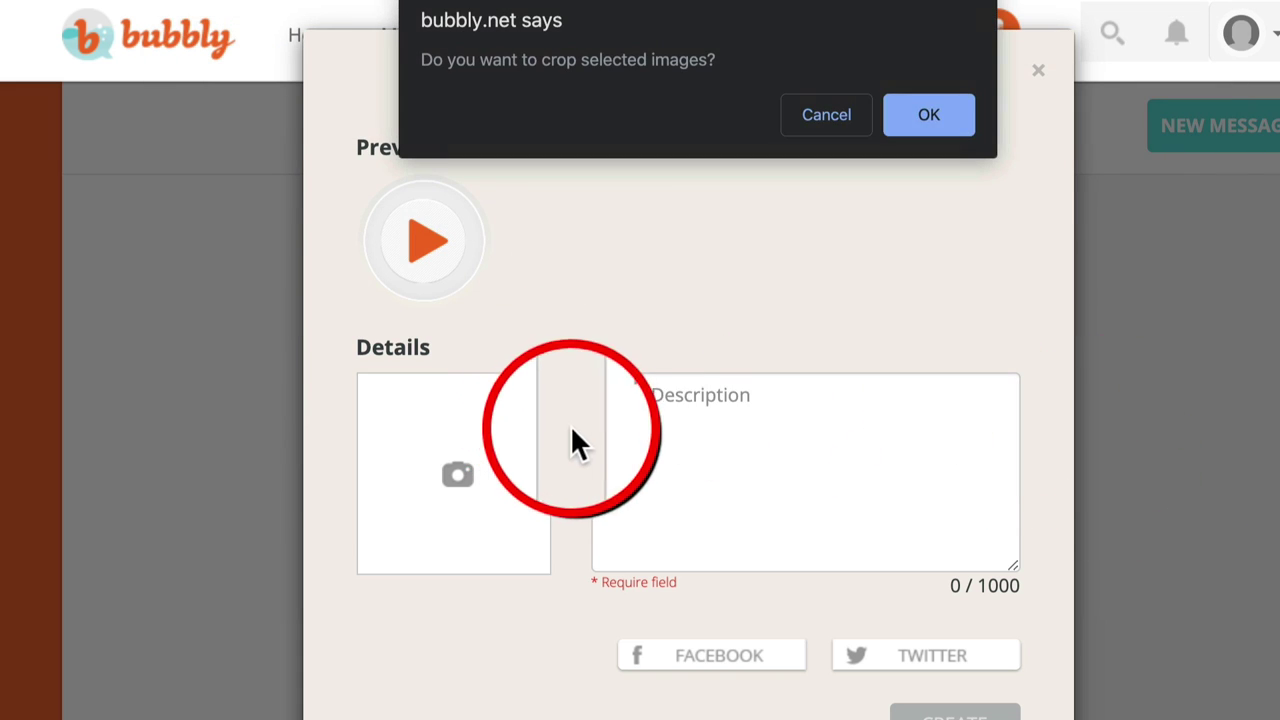
{"action": "left_click", "coordinate": [928, 114]}
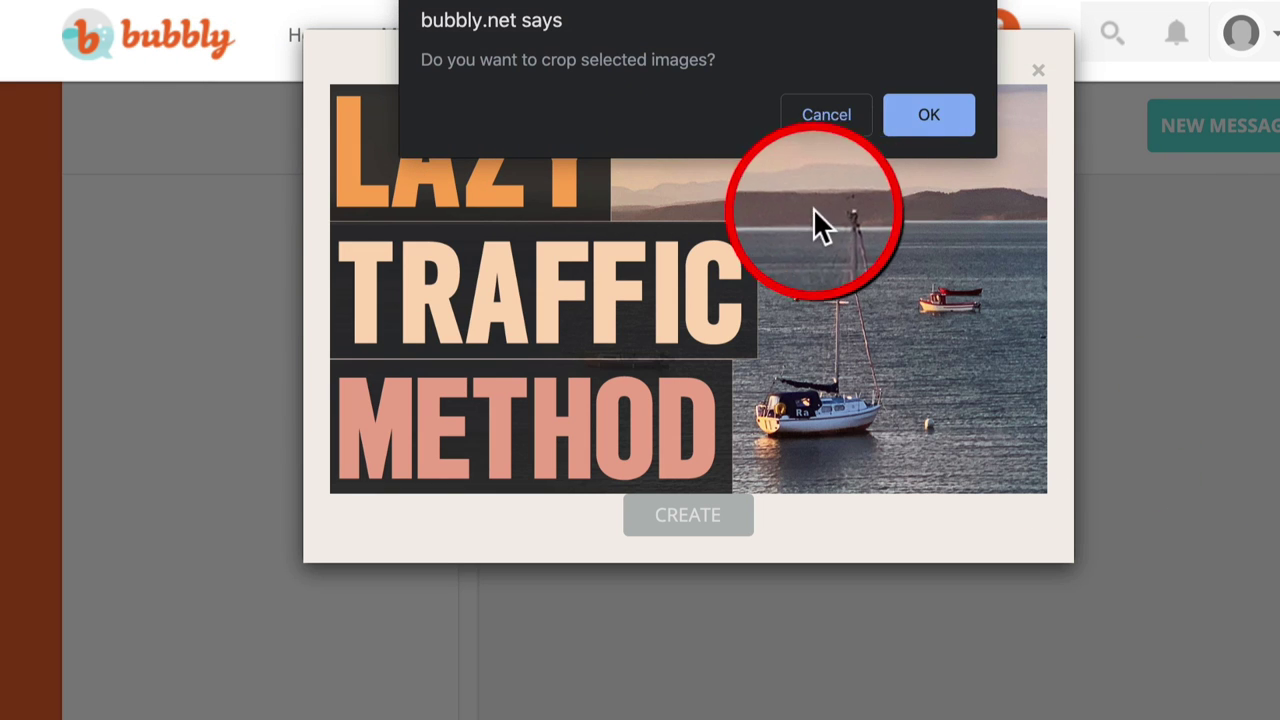
{"action": "left_click", "coordinate": [935, 115]}
Crop the image tightly around the sailboat on the water and apply it.
{"action": "left_click_drag", "start_coordinate": [571, 271], "coordinate": [889, 266]}
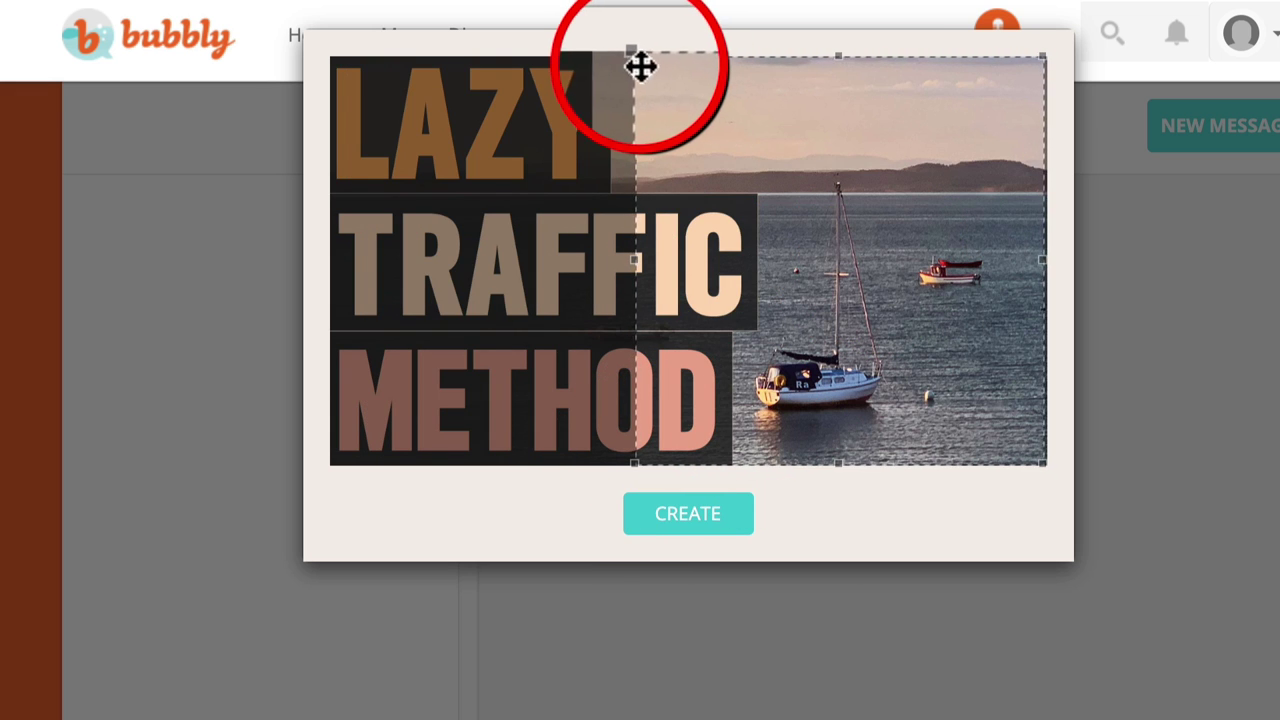
{"action": "left_click_drag", "start_coordinate": [636, 54], "coordinate": [668, 90]}
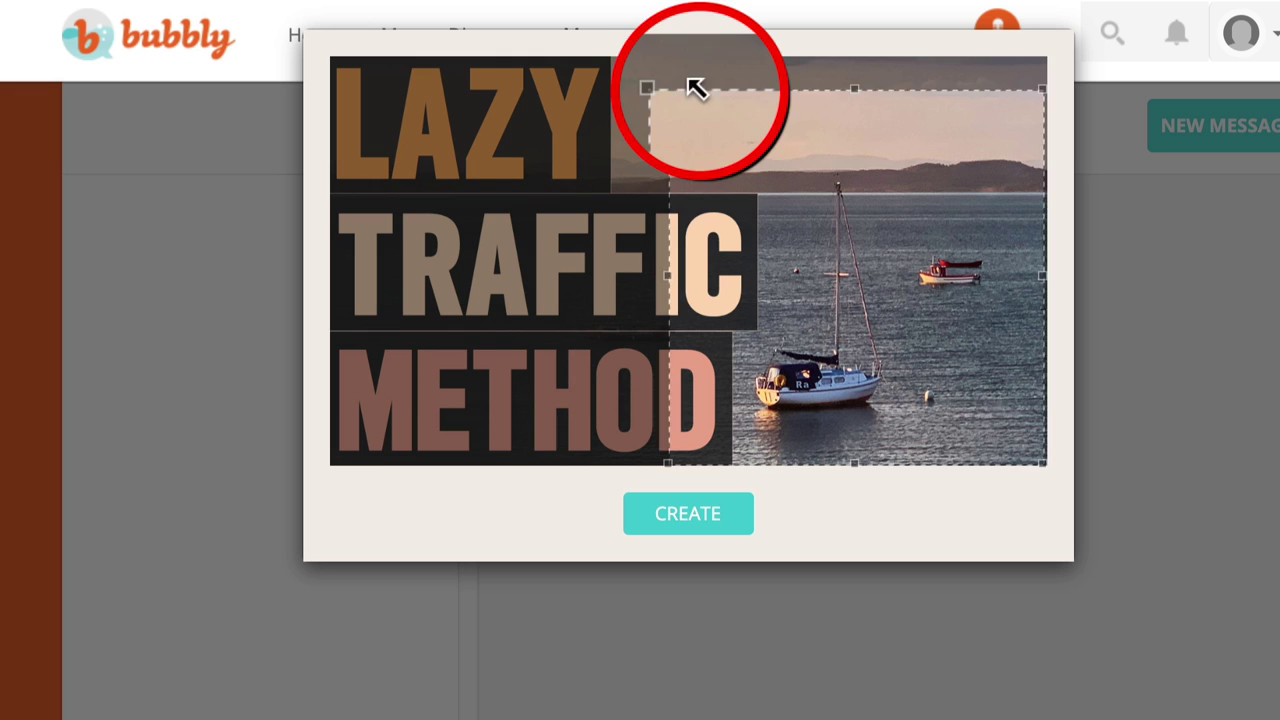
{"action": "mouse_move", "coordinate": [846, 243]}
{"action": "left_mouse_down"}
{"action": "mouse_move", "coordinate": [432, 205]}
{"action": "mouse_move", "coordinate": [434, 171]}
{"action": "left_mouse_up"}
{"action": "left_click_drag", "start_coordinate": [694, 423], "coordinate": [810, 497]}
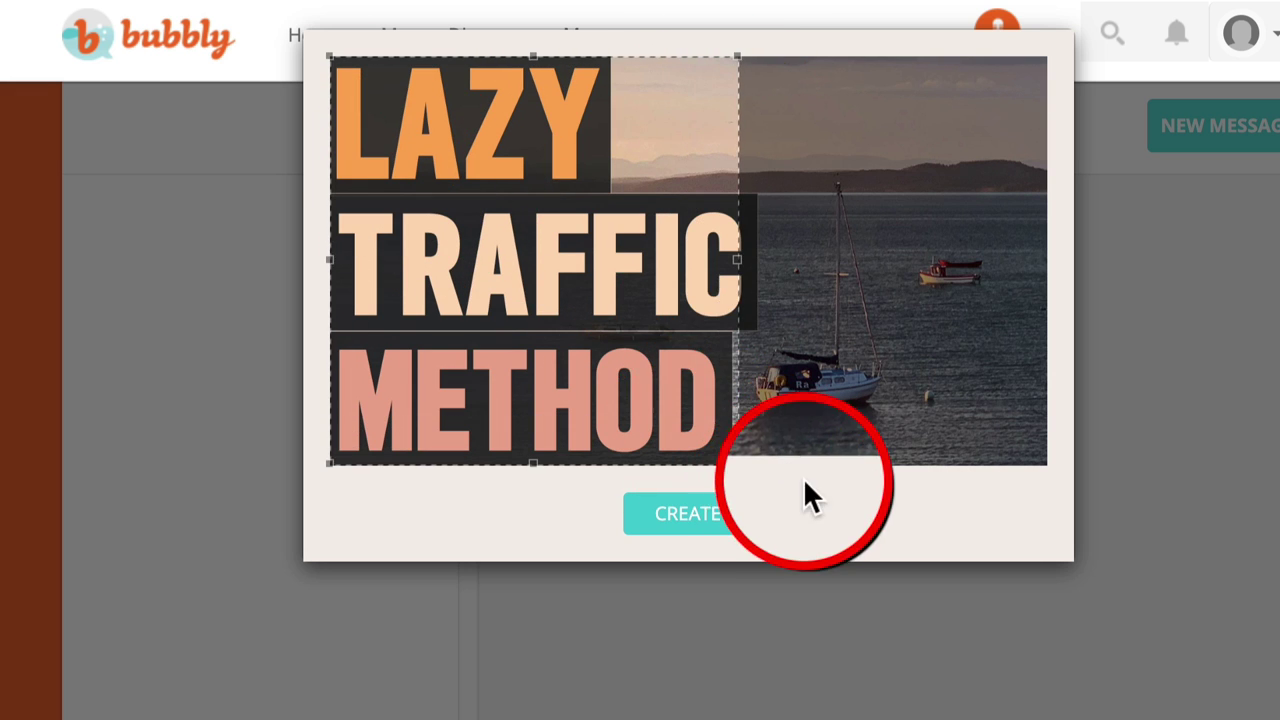
{"action": "mouse_move", "coordinate": [580, 294]}
{"action": "left_mouse_down"}
{"action": "mouse_move", "coordinate": [566, 294]}
{"action": "mouse_move", "coordinate": [946, 320]}
{"action": "left_mouse_up"}
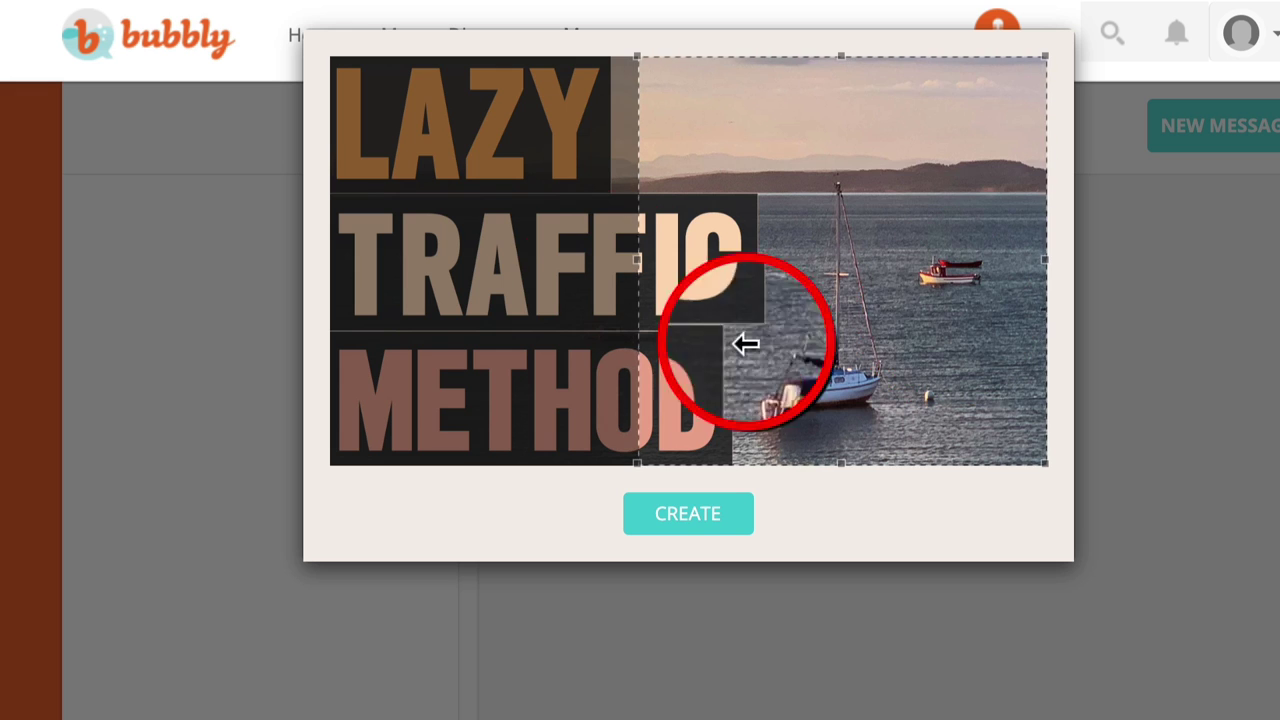
{"action": "mouse_move", "coordinate": [651, 451]}
{"action": "left_mouse_down"}
{"action": "mouse_move", "coordinate": [814, 380]}
{"action": "mouse_move", "coordinate": [878, 365]}
{"action": "mouse_move", "coordinate": [888, 377]}
{"action": "left_mouse_up"}
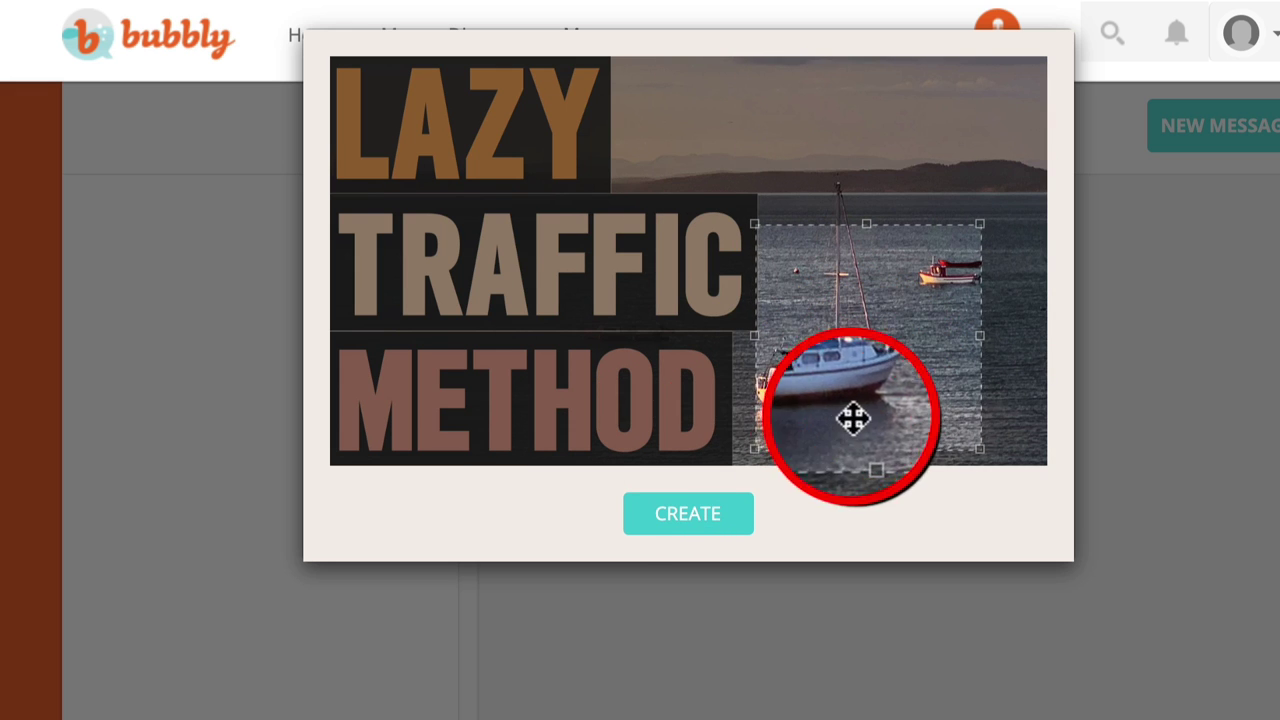
{"action": "left_click", "coordinate": [697, 527]}
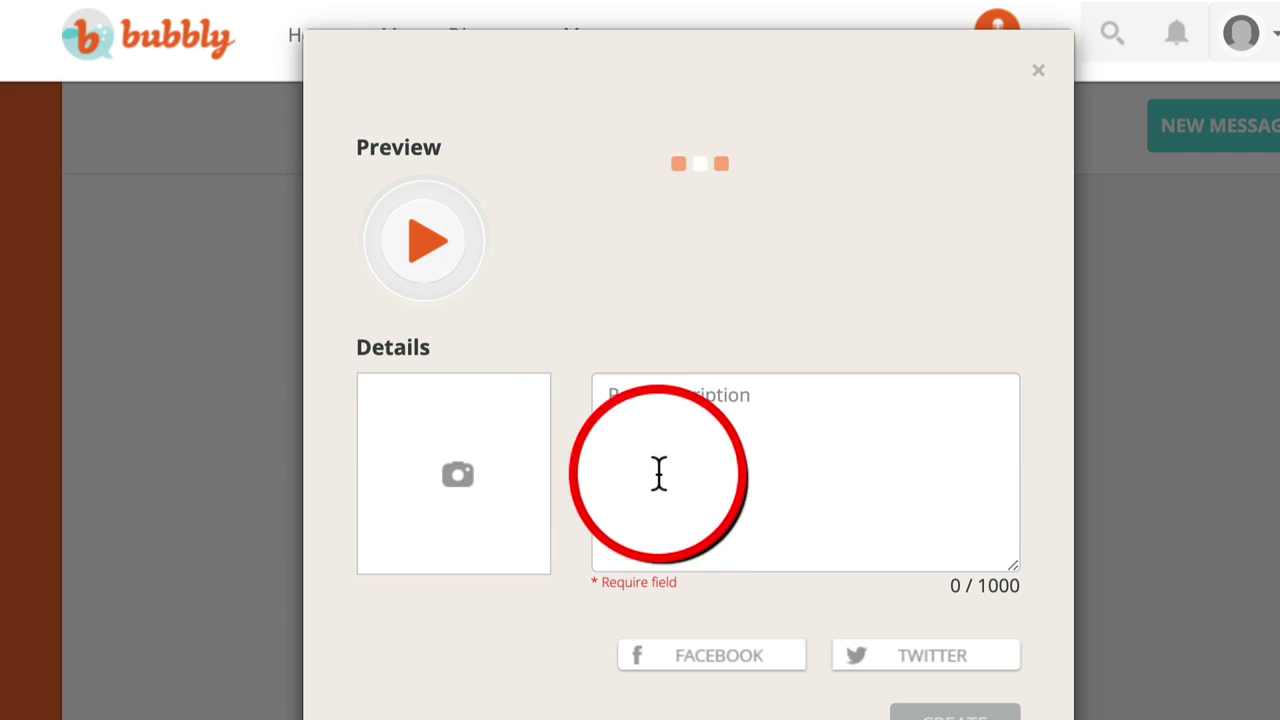
Write the call-to-action post description linking to profitcopilot.com/traffic.
{"action": "left_click", "coordinate": [771, 405]}
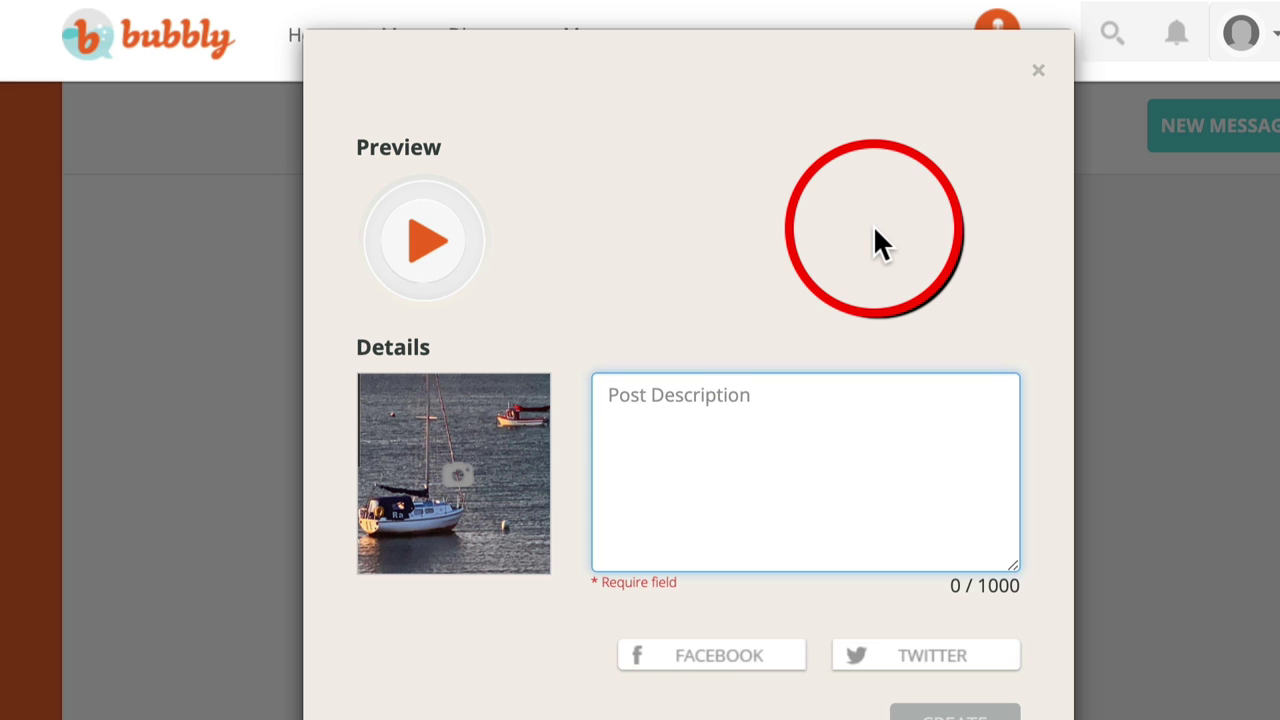
{"action": "left_click", "coordinate": [983, 585]}
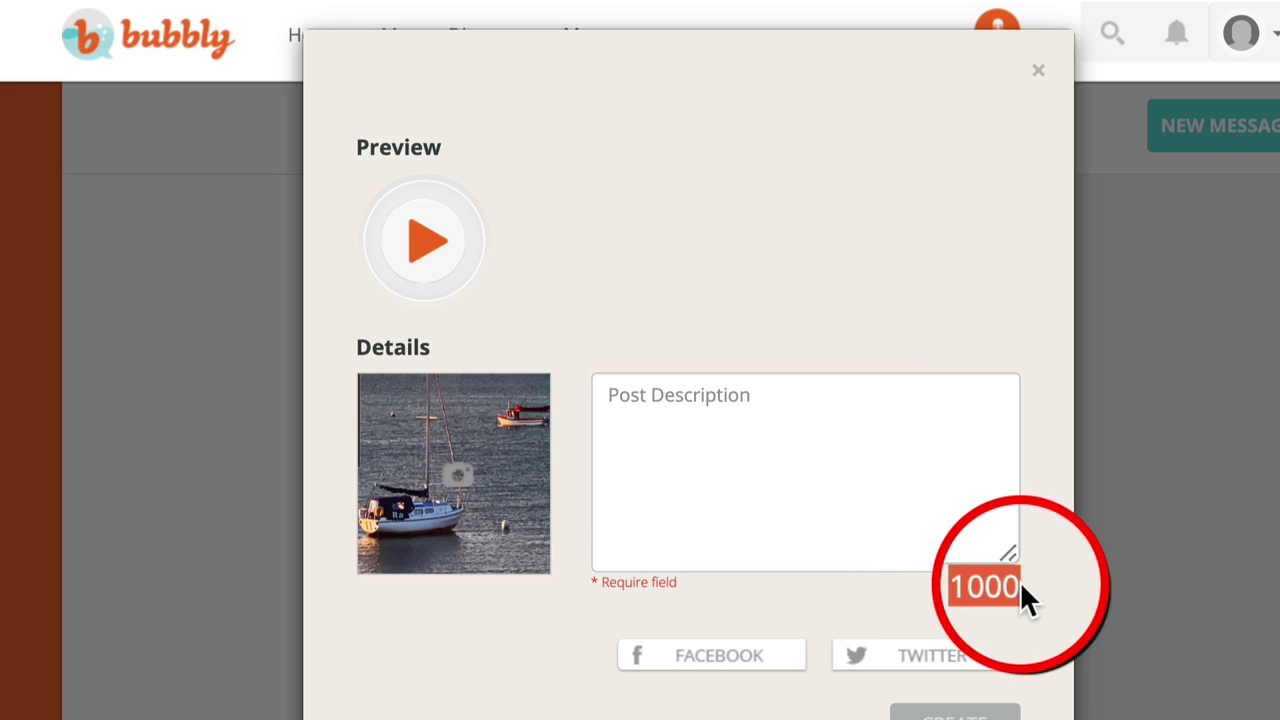
{"action": "left_click", "coordinate": [911, 486]}
{"action": "left_click", "coordinate": [760, 405]}
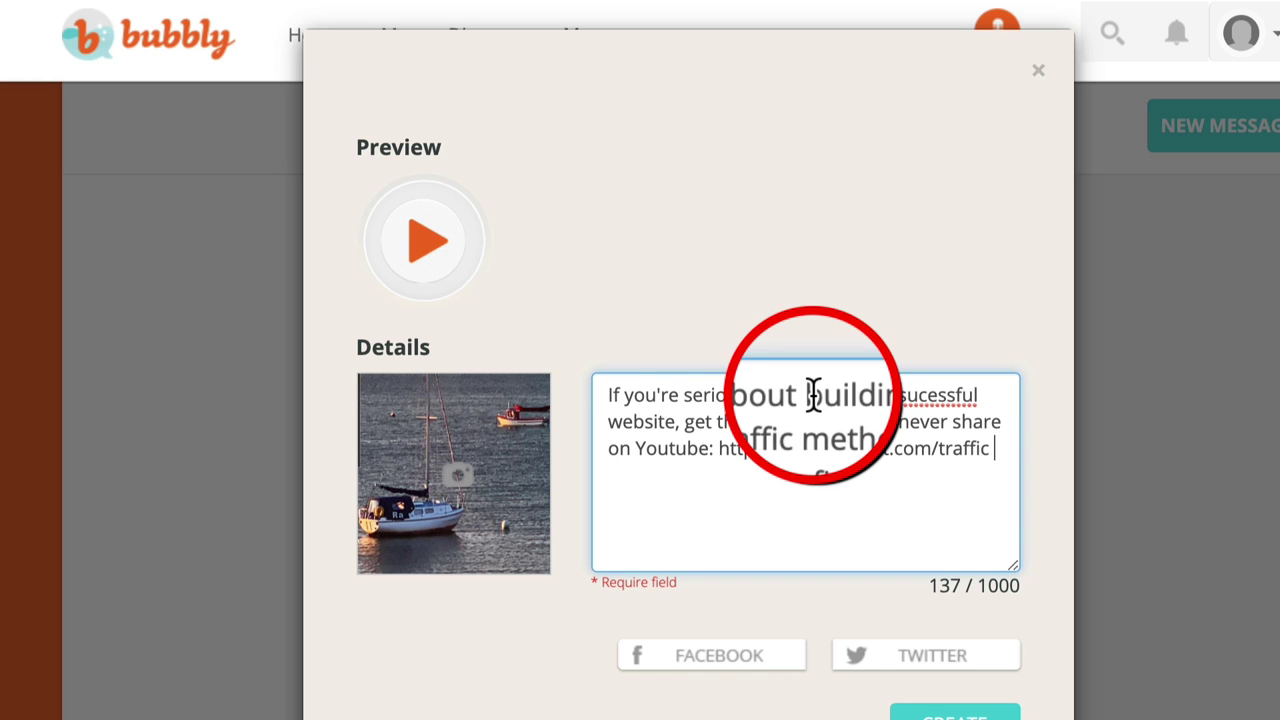
Correct the misspelling 'sucessful' to 'successful' with the spelling suggestion.
{"action": "right_click", "coordinate": [928, 394]}
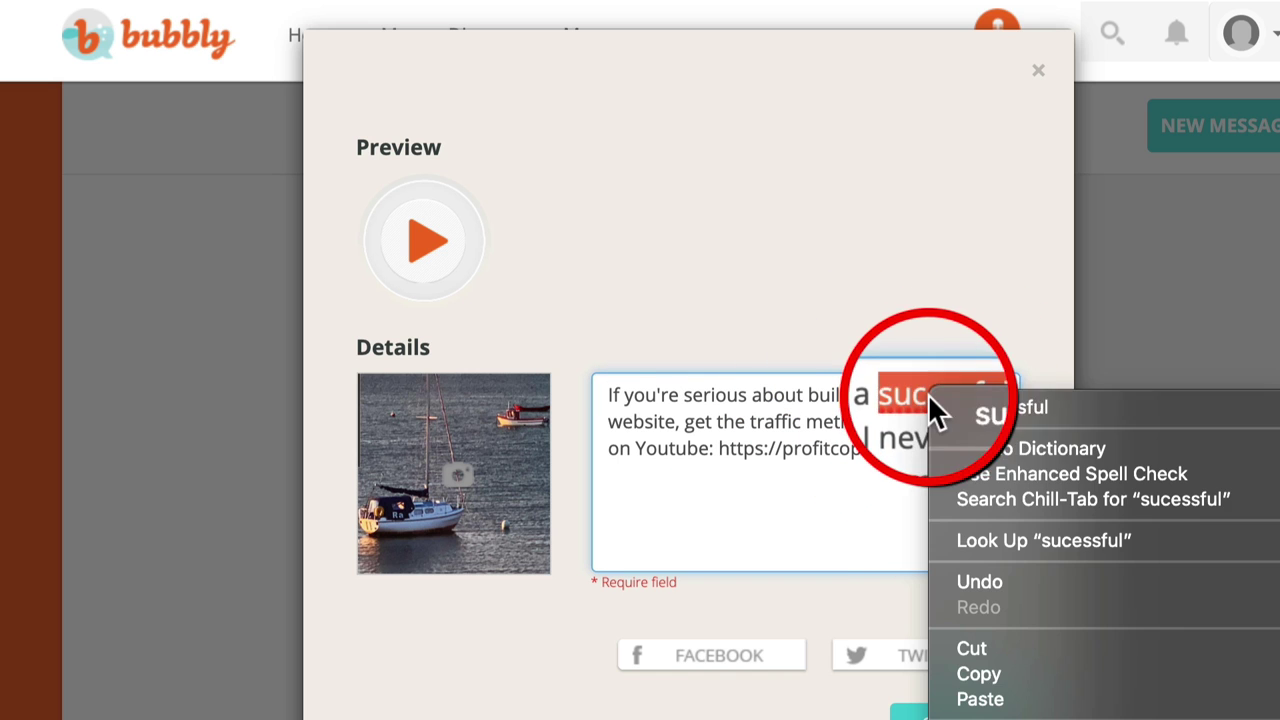
{"action": "left_click", "coordinate": [1060, 410]}
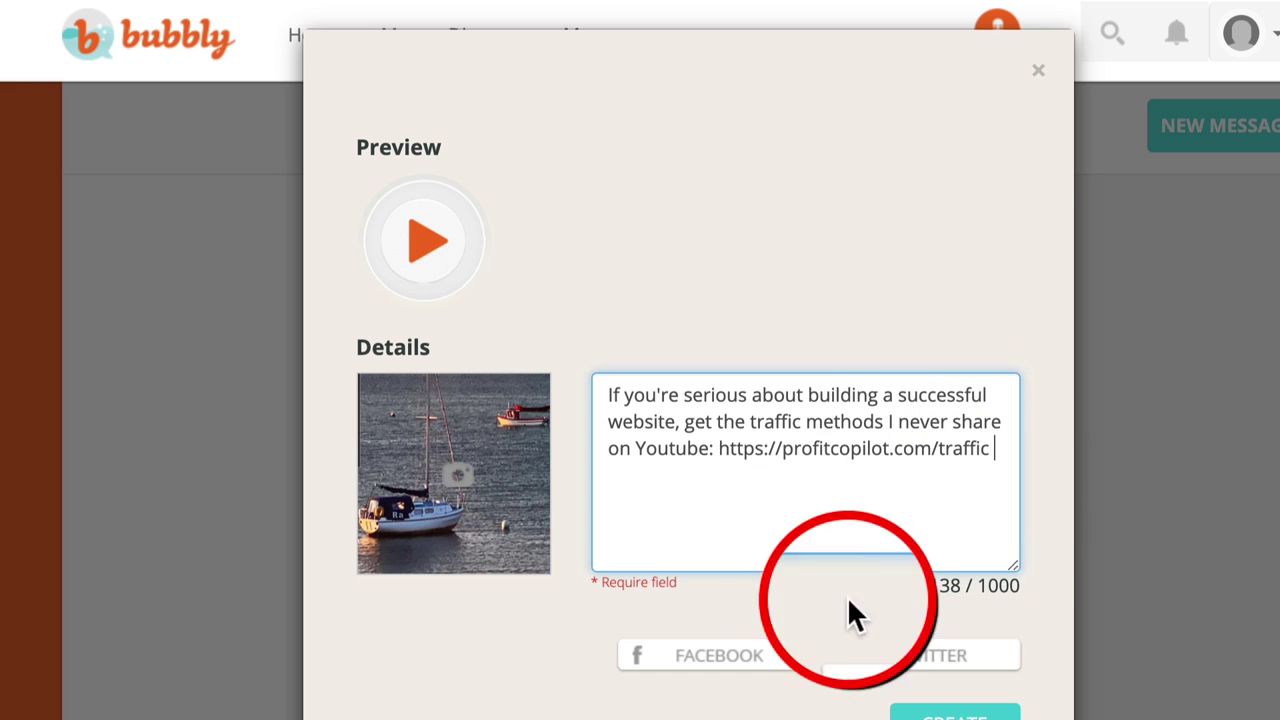
{"action": "scroll", "coordinate": [790, 680], "scroll_direction": "down", "scroll_amount": 1}
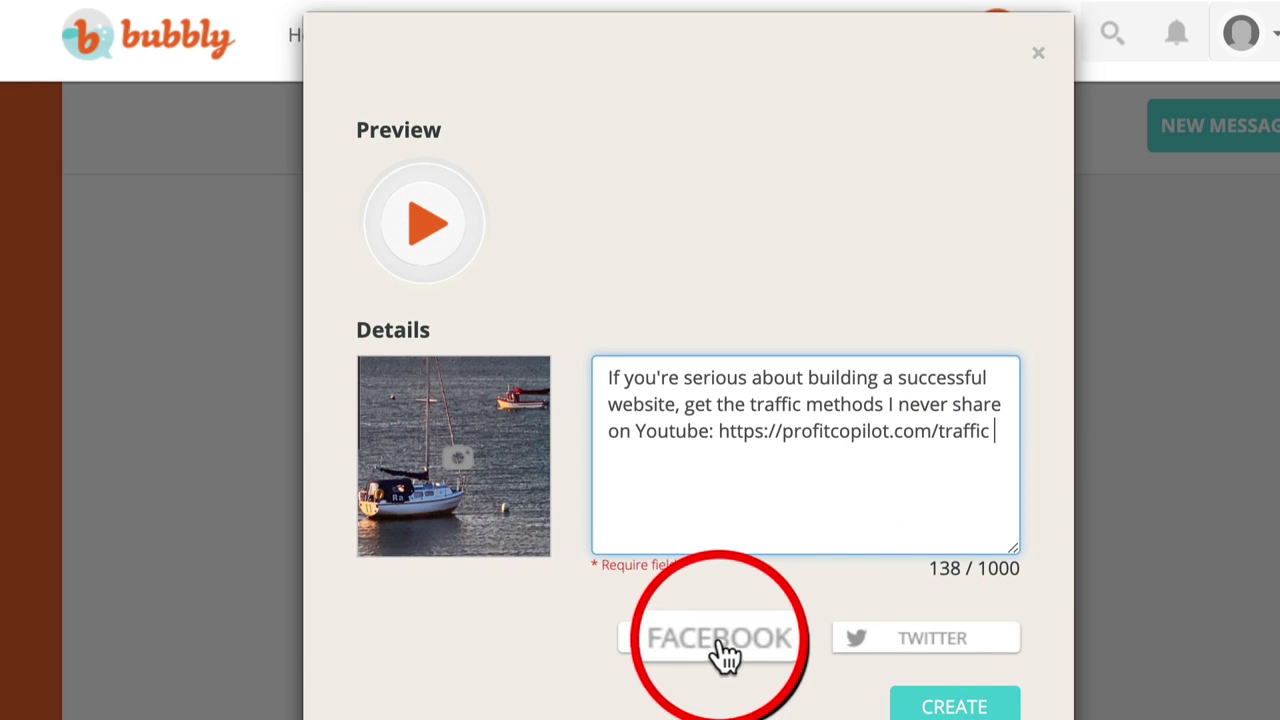
{"action": "scroll", "coordinate": [874, 343], "scroll_direction": "up", "scroll_amount": 1}
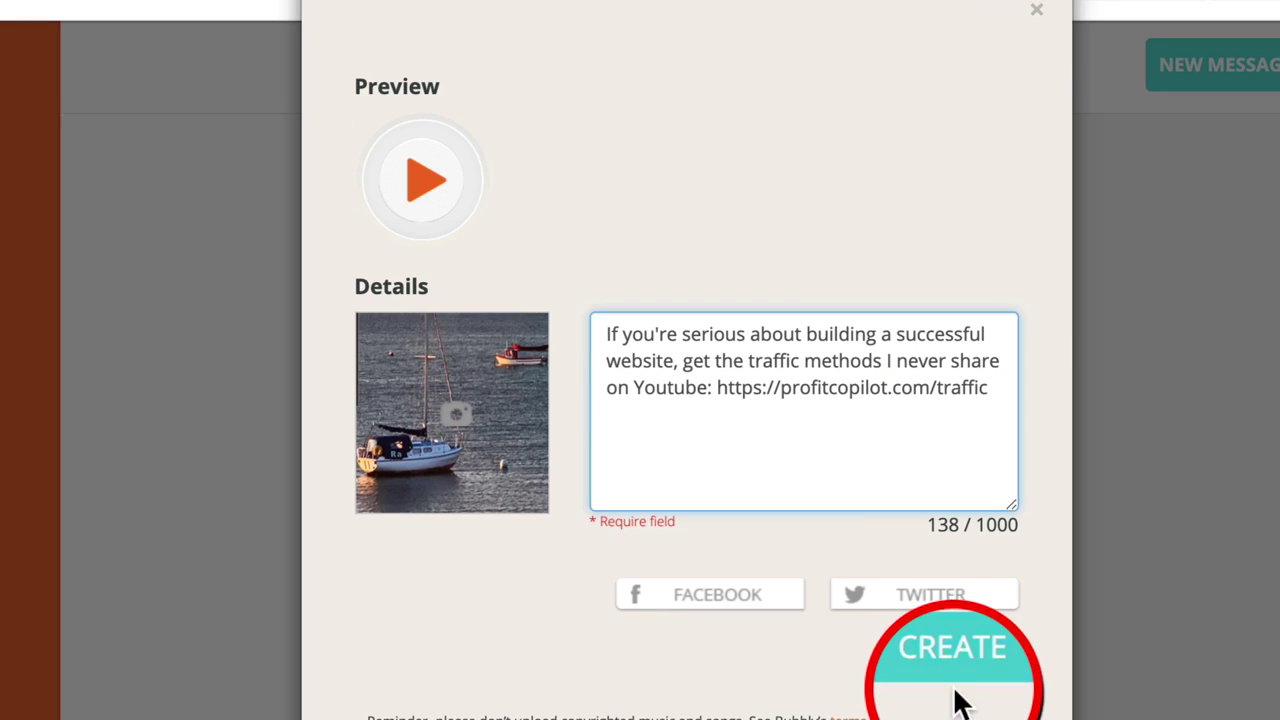
Publish the post, then find it in the feed and test its audio playback.
{"action": "left_click", "coordinate": [962, 680]}
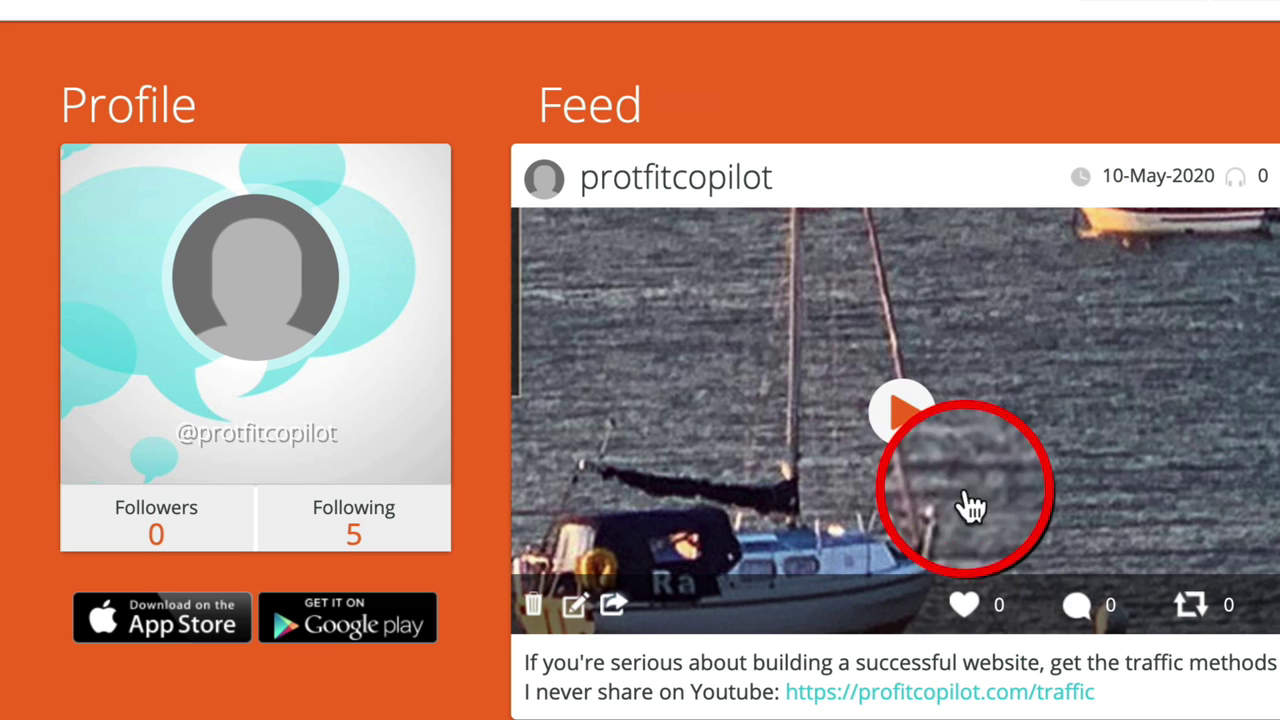
{"action": "scroll", "coordinate": [960, 515], "scroll_direction": "down", "scroll_amount": 1}
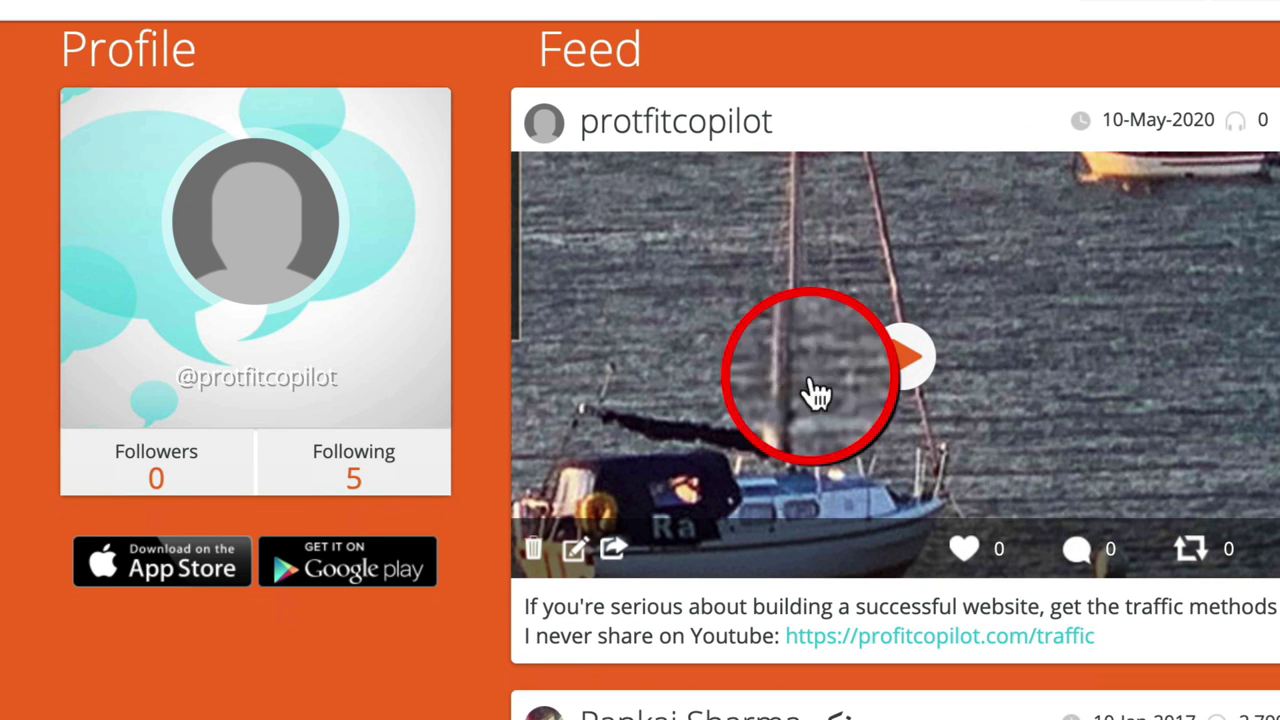
{"action": "scroll", "coordinate": [817, 457], "scroll_direction": "up", "scroll_amount": 1}
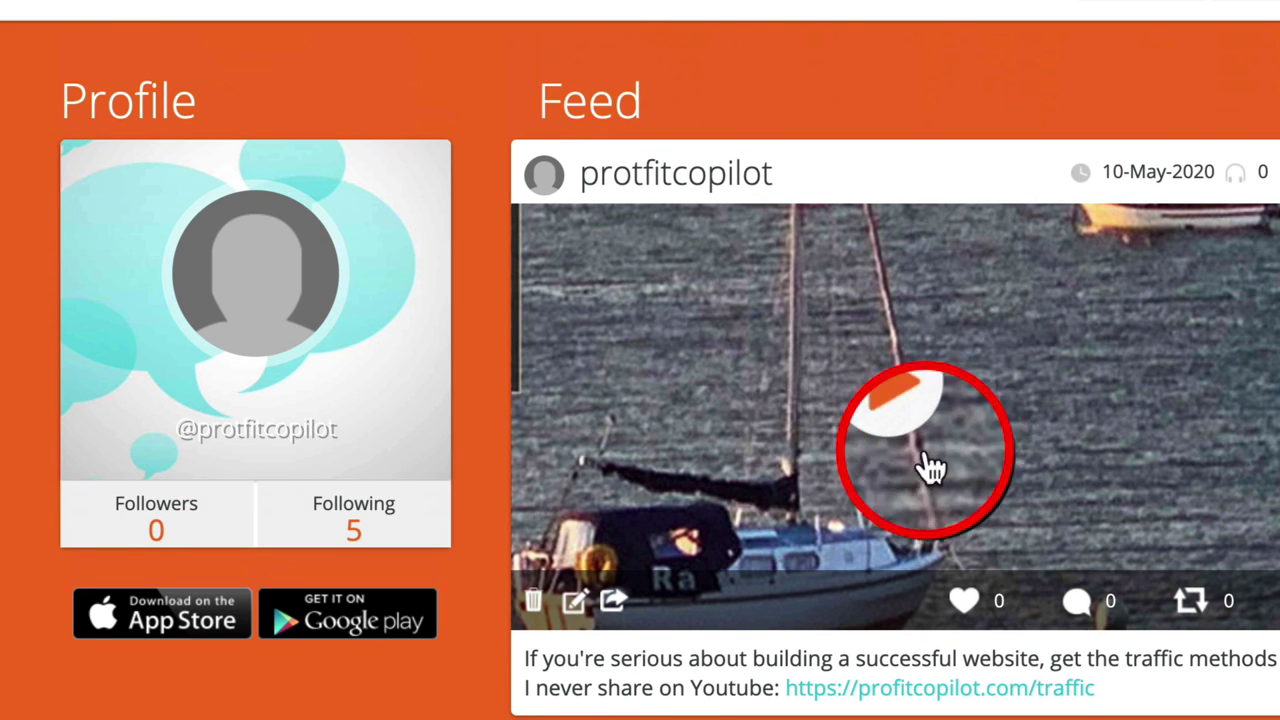
{"action": "scroll", "coordinate": [1180, 420], "scroll_direction": "down", "scroll_amount": 1}
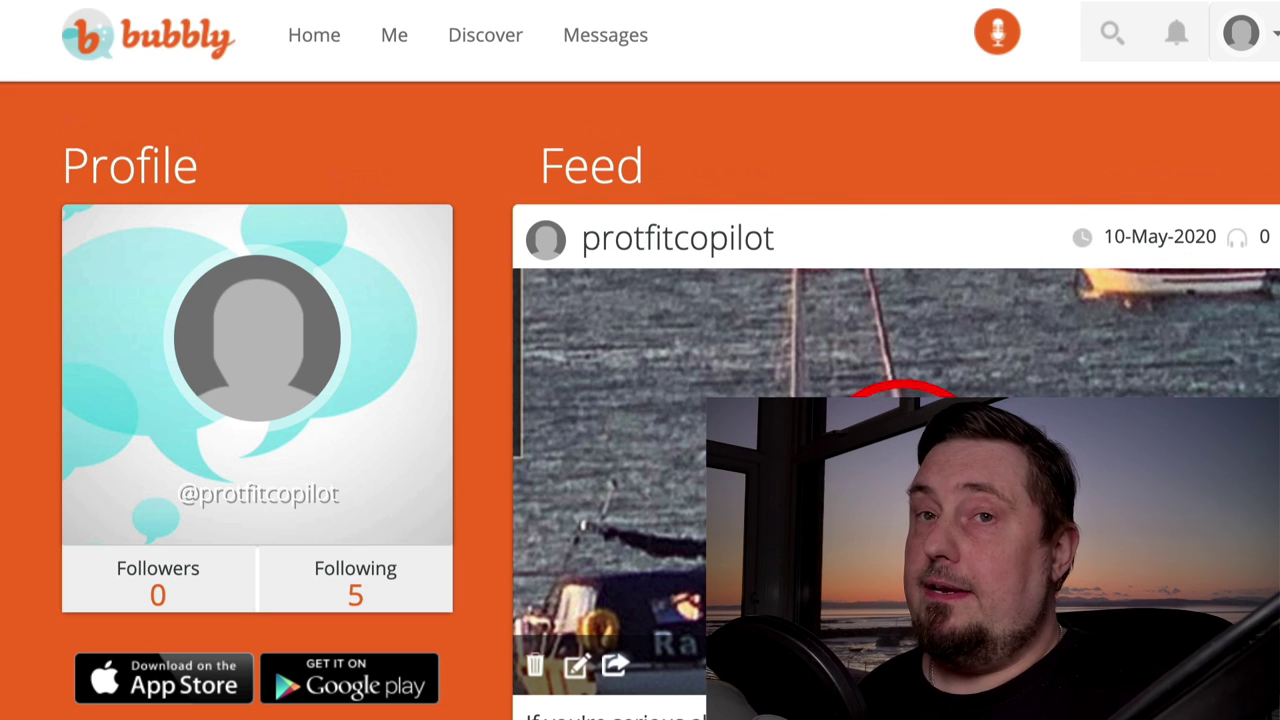
{"action": "scroll", "coordinate": [640, 400], "scroll_direction": "down", "scroll_amount": 2}
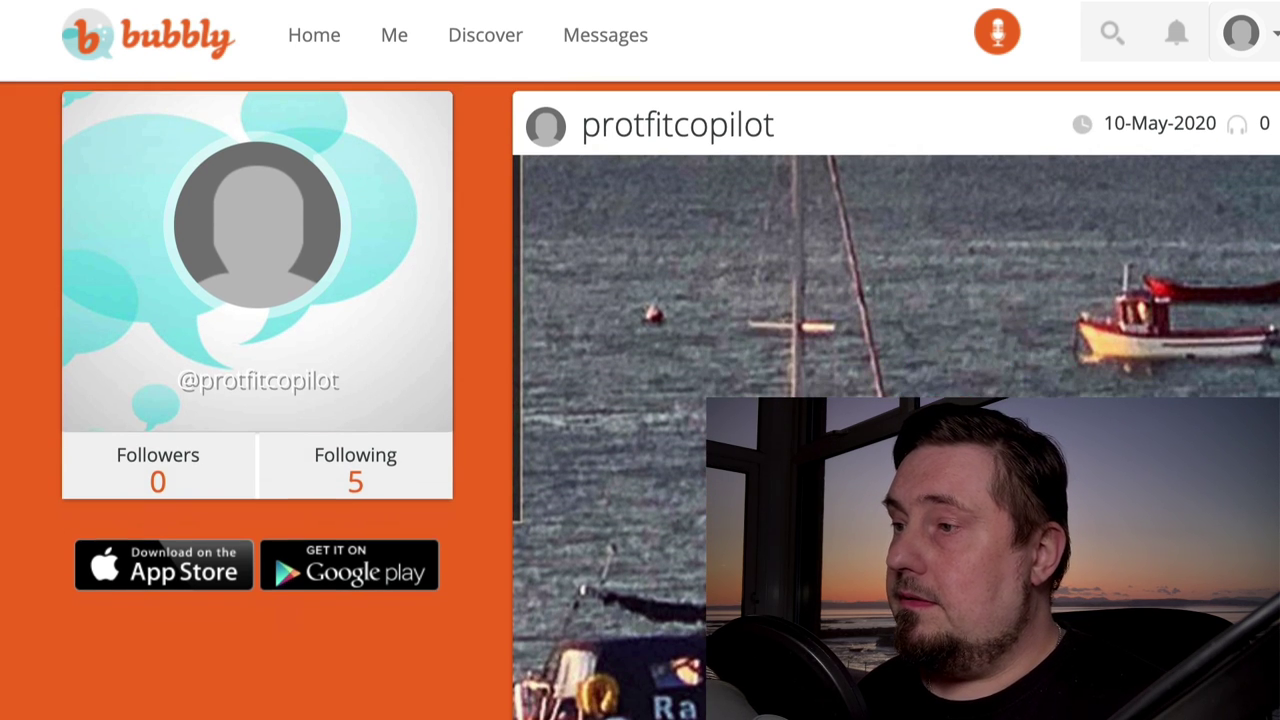
{"action": "scroll", "coordinate": [640, 400], "scroll_direction": "down", "scroll_amount": 3}
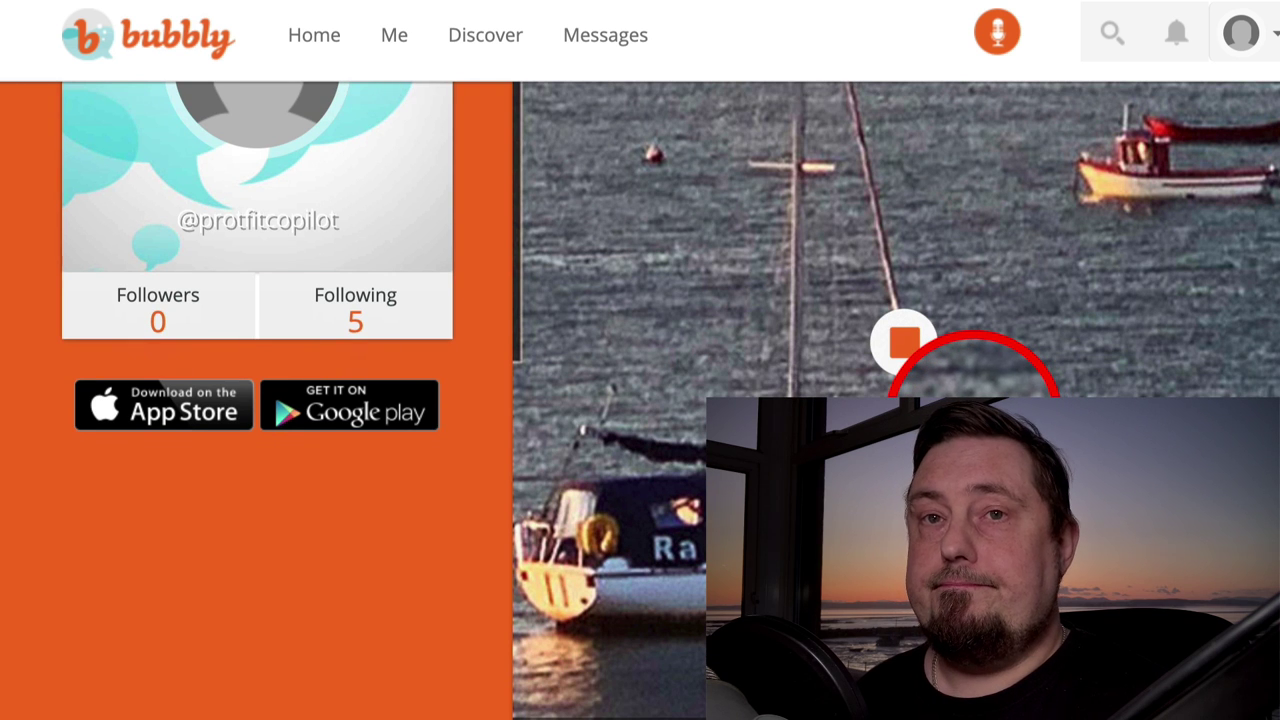
{"action": "left_click", "coordinate": [914, 343]}
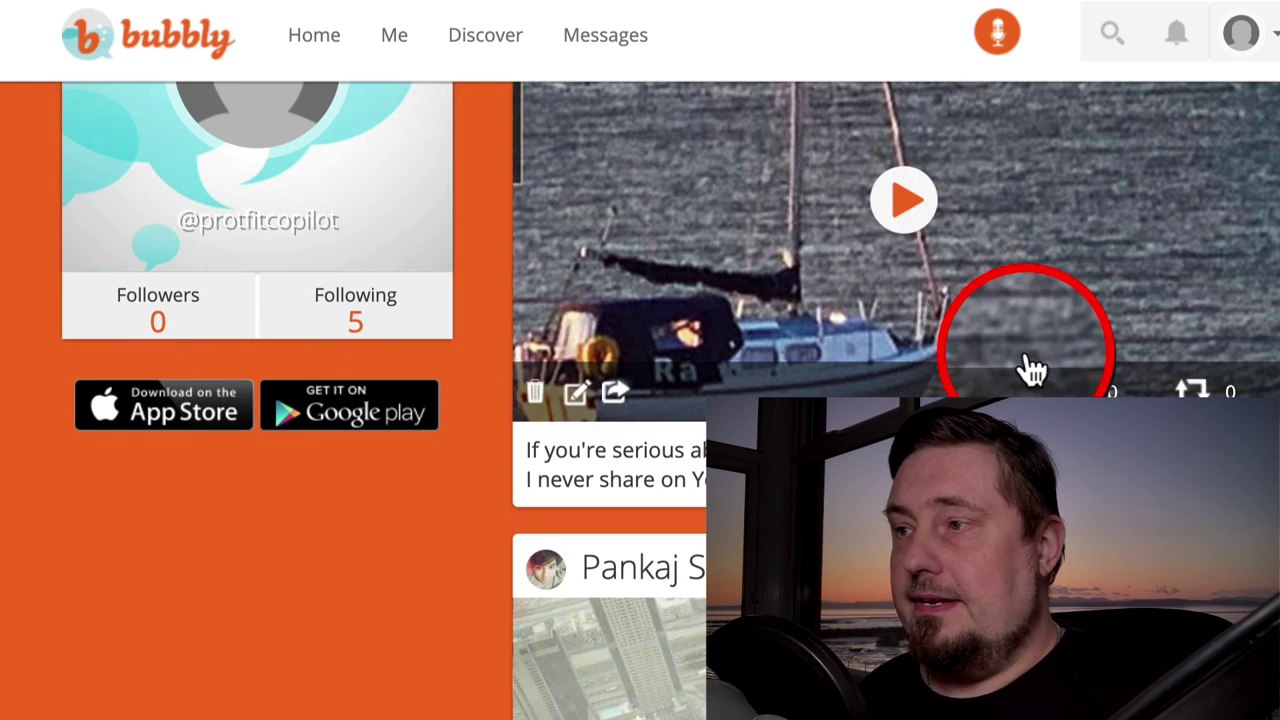
{"action": "scroll", "coordinate": [977, 317], "scroll_direction": "up", "scroll_amount": 2}
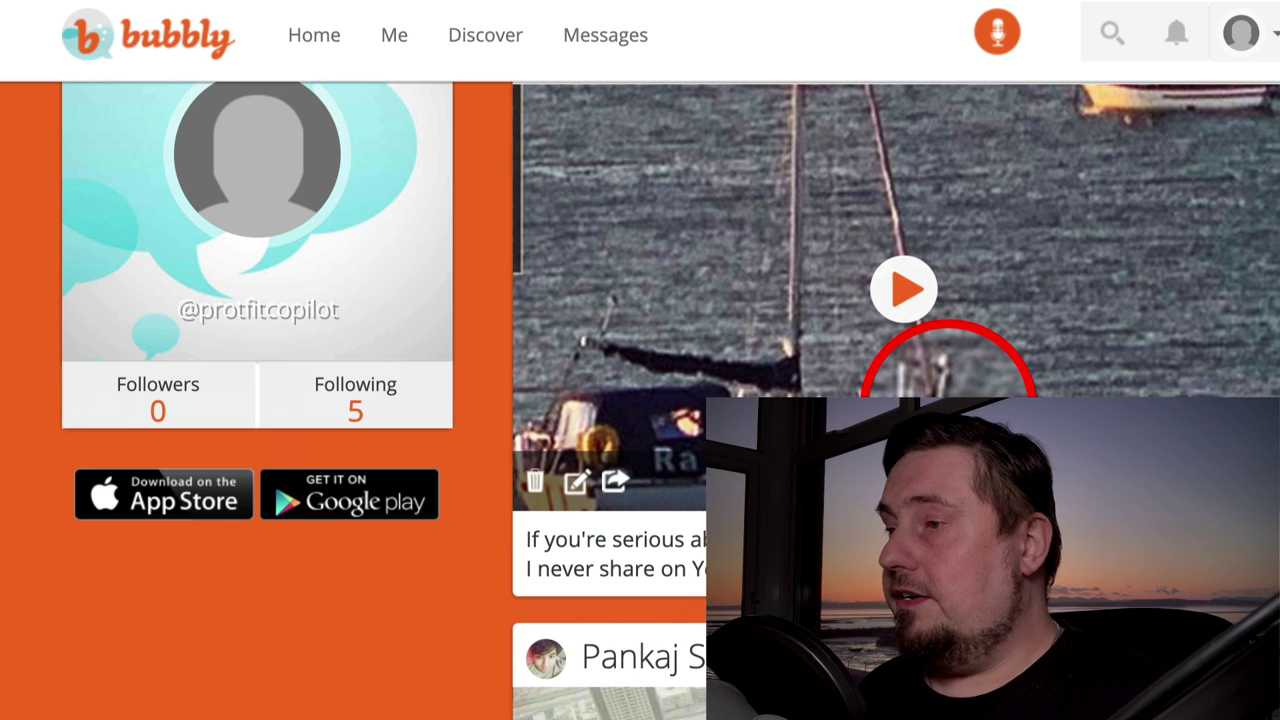